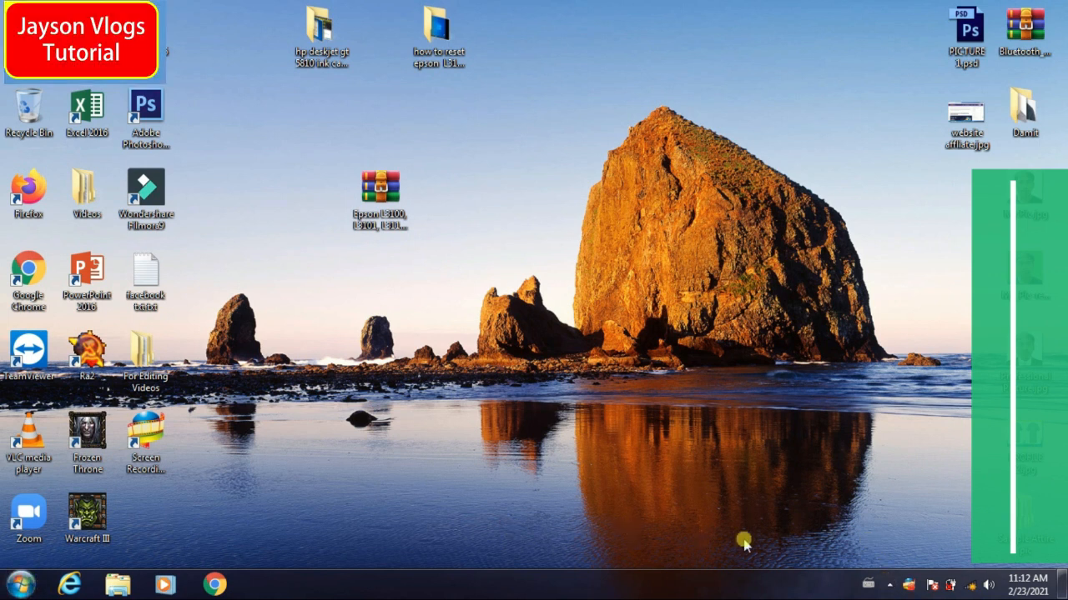
Disable Symantec Endpoint Protection from its notification-area icon
{"action": "left_click_drag", "start_coordinate": [888, 587], "coordinate": [940, 511]}
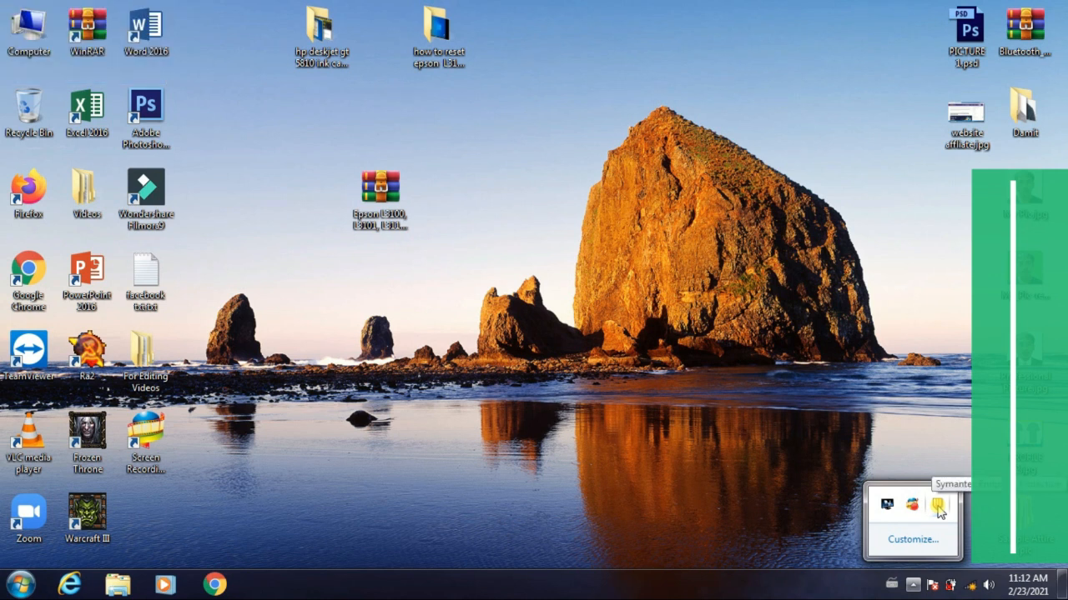
{"action": "right_click", "coordinate": [937, 506]}
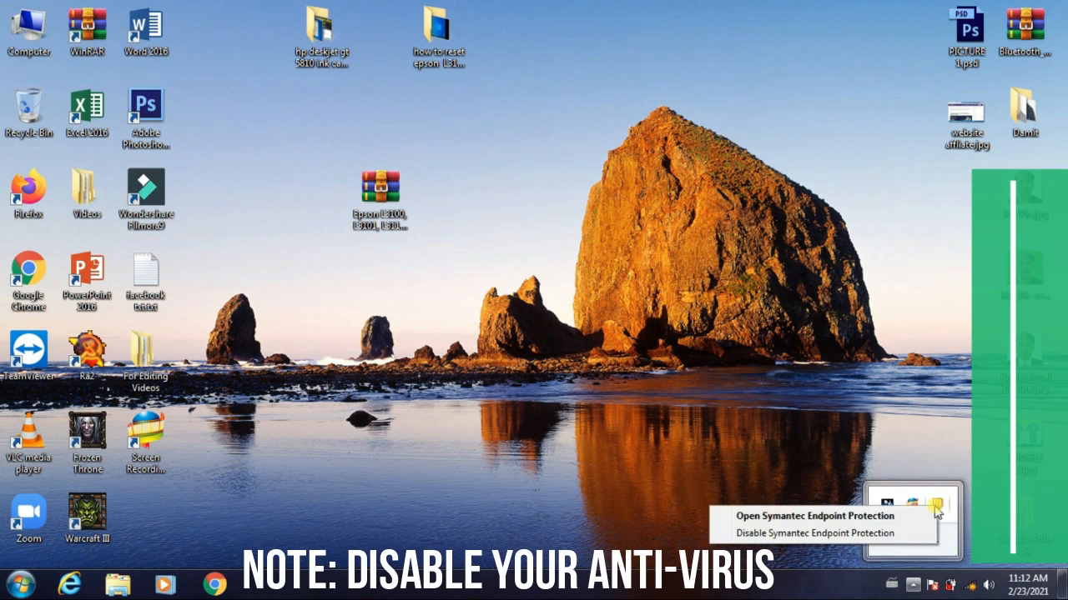
{"action": "left_click", "coordinate": [769, 535]}
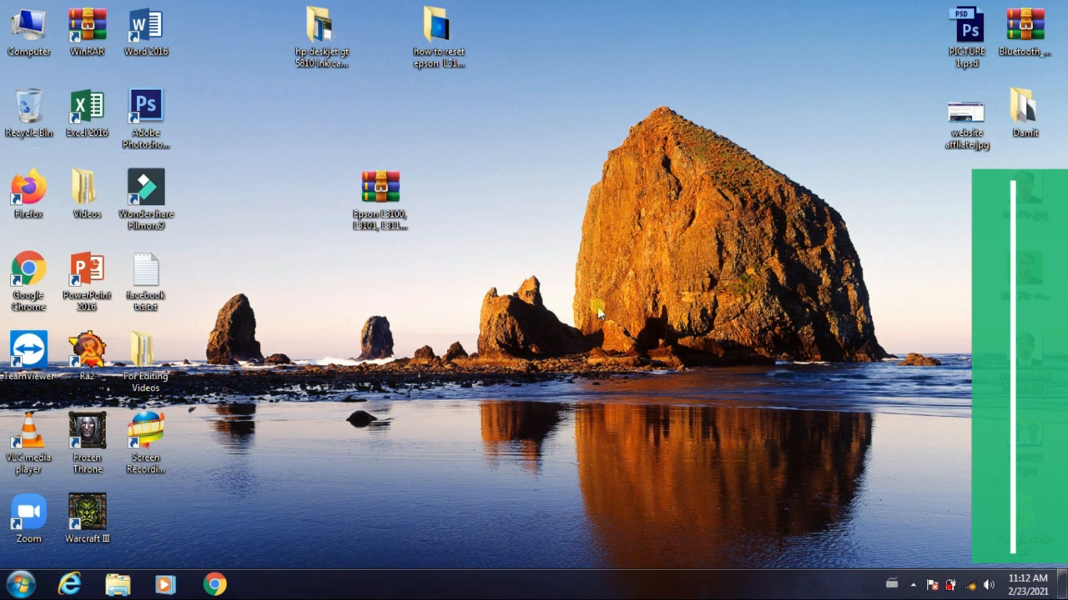
Extract the Epson L3100, L3101, L3110, L3150 archive to its default desktop folder, entering the archive password
{"action": "left_click", "coordinate": [380, 218]}
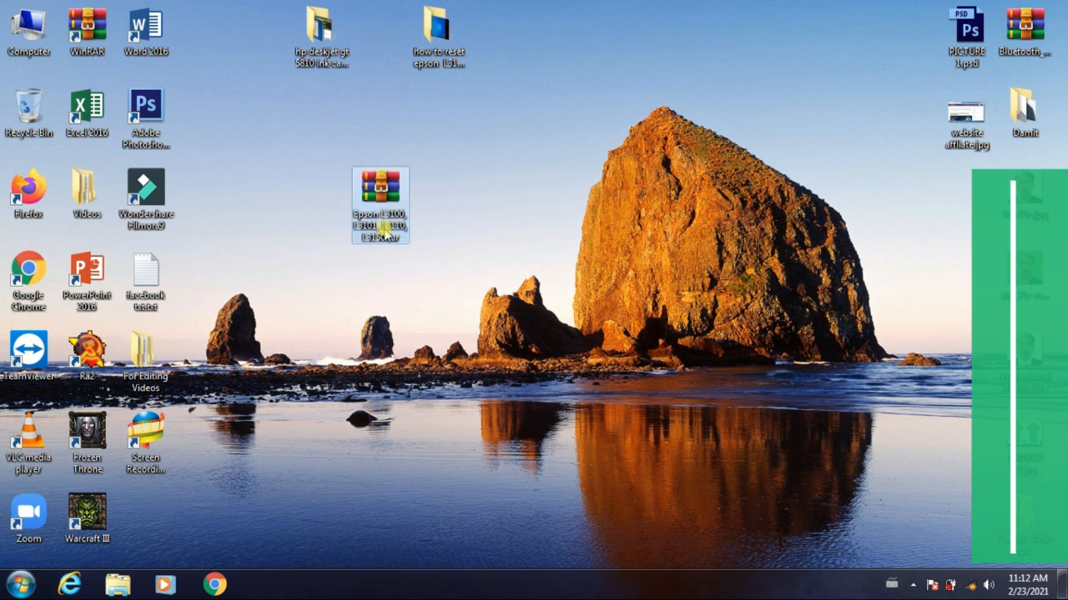
{"action": "right_click", "coordinate": [381, 226]}
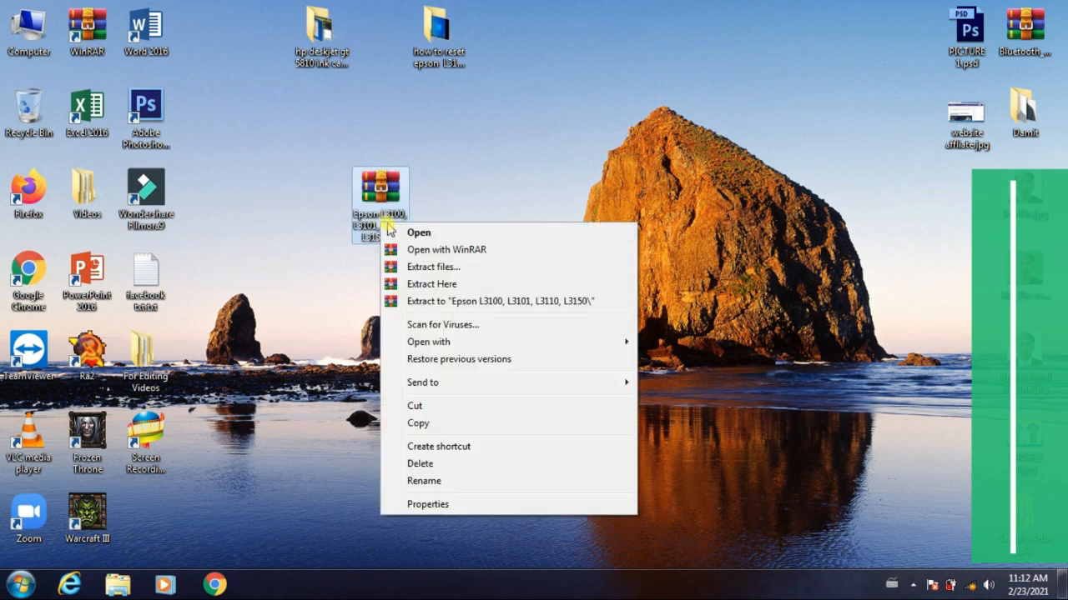
{"action": "left_click", "coordinate": [417, 268]}
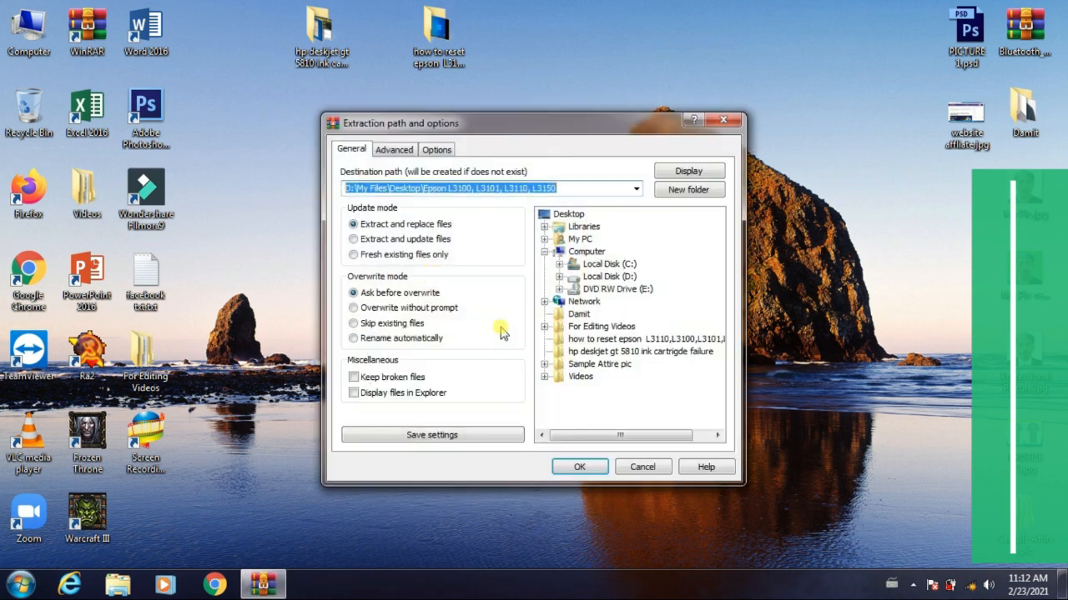
{"action": "left_click", "coordinate": [580, 467]}
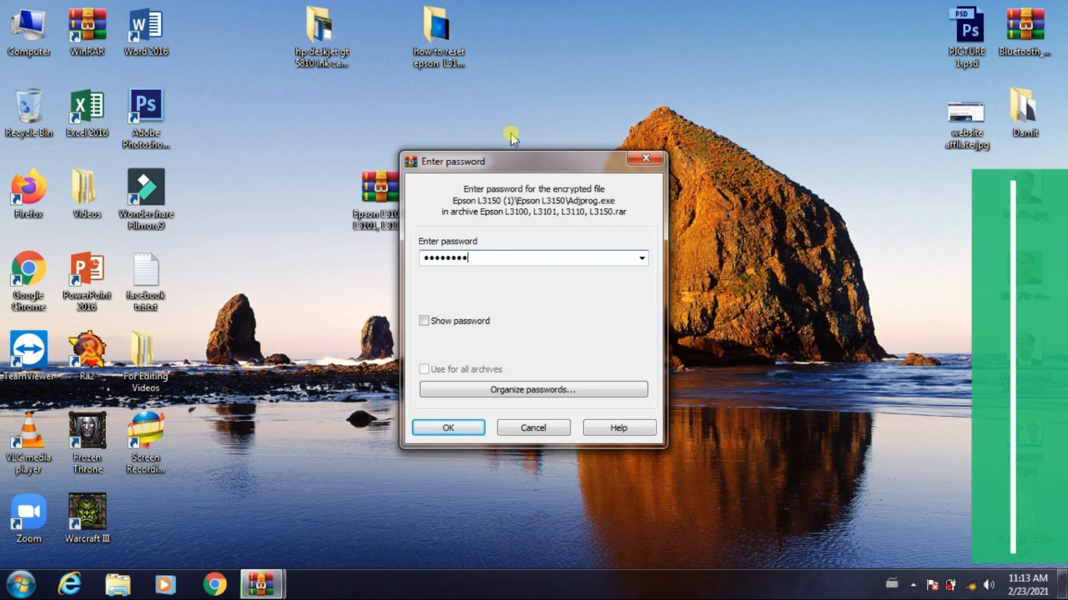
{"action": "left_click", "coordinate": [457, 432]}
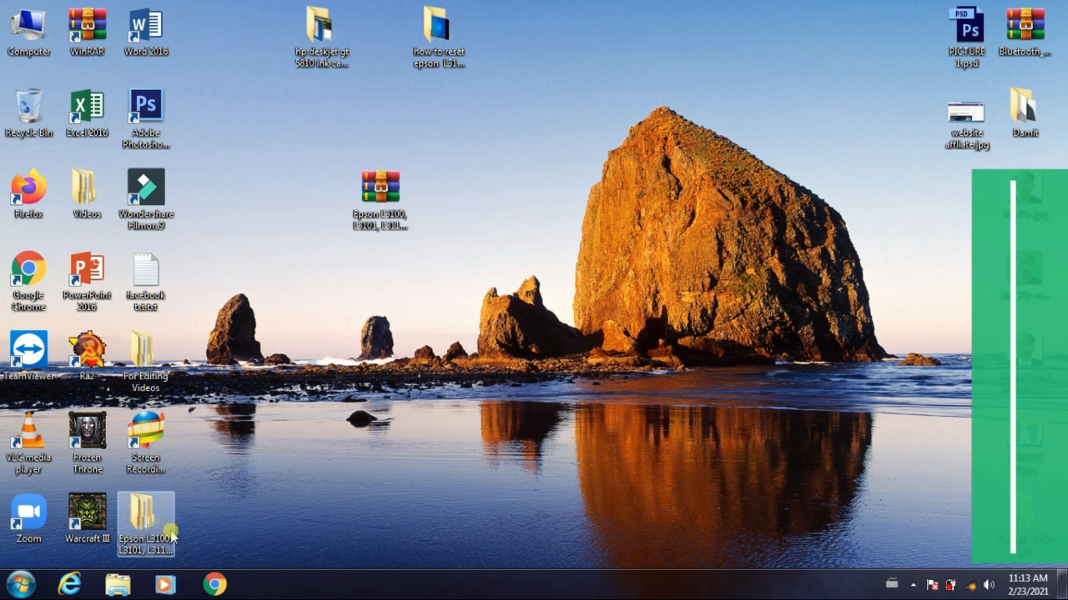
Place the extracted folder below the archive on the desktop, open its inner Epson L3150 folder and restore the window to a smaller size
{"action": "left_click_drag", "start_coordinate": [142, 517], "coordinate": [380, 294]}
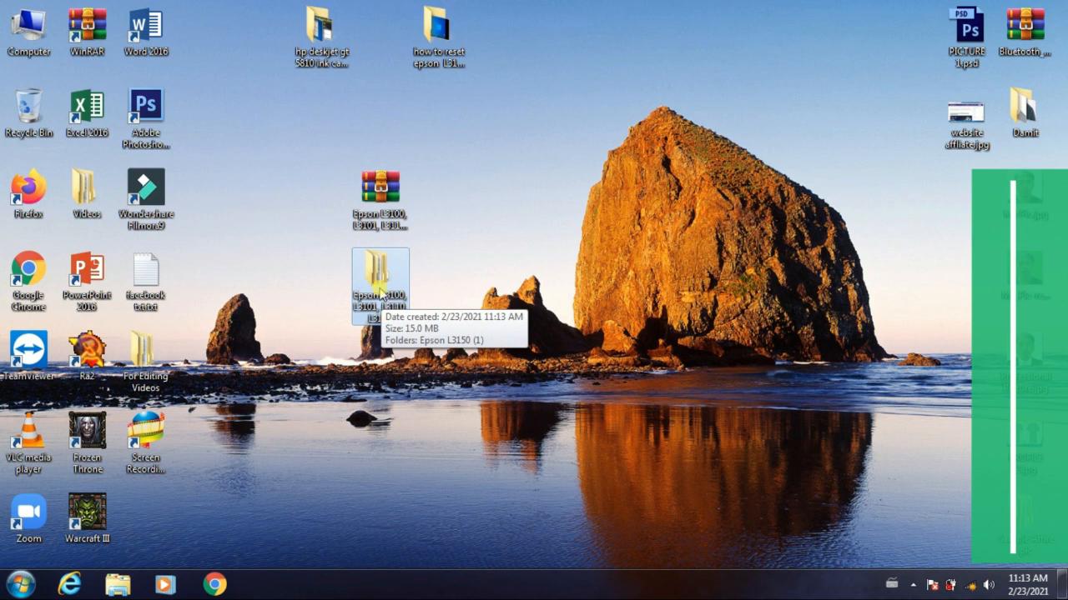
{"action": "double_click", "coordinate": [380, 292]}
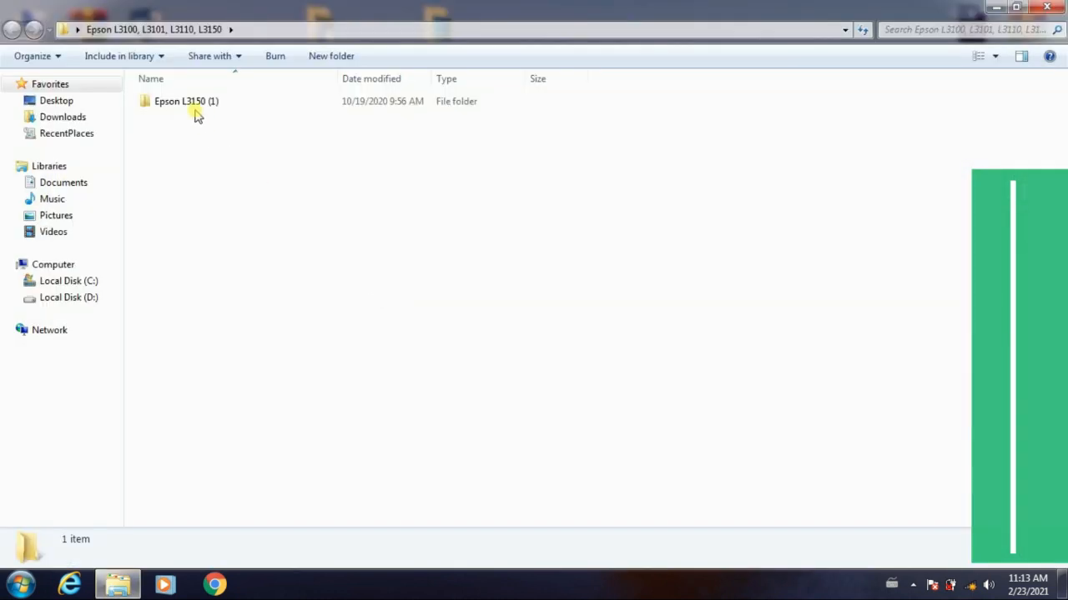
{"action": "double_click", "coordinate": [192, 107]}
{"action": "double_click", "coordinate": [191, 104]}
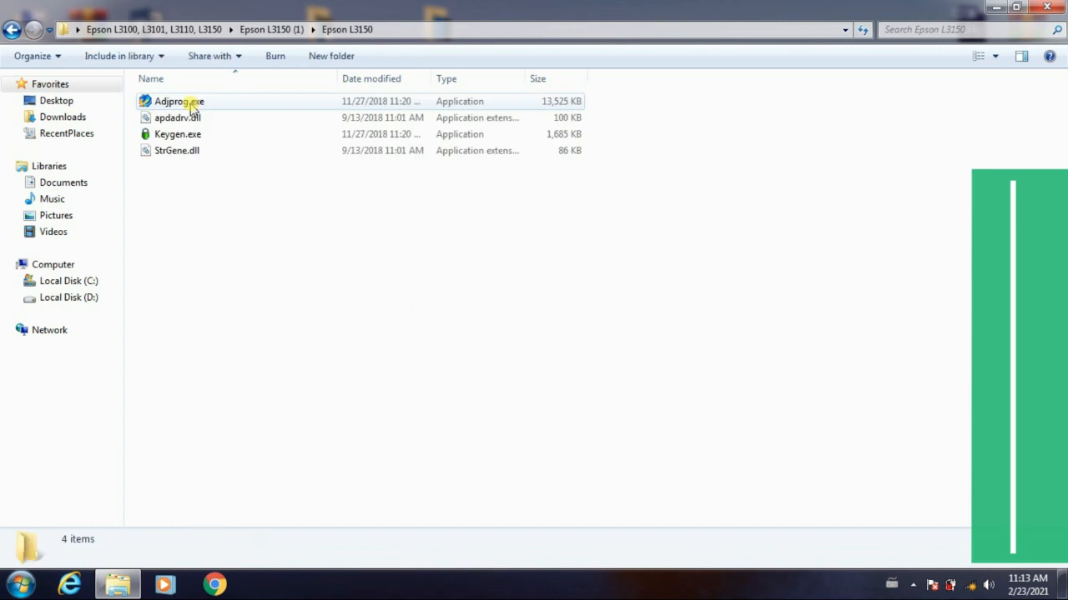
{"action": "left_click", "coordinate": [1015, 8]}
Launch Adjprog.exe and move its Unregistered version window clear of the file list
{"action": "left_click", "coordinate": [426, 170]}
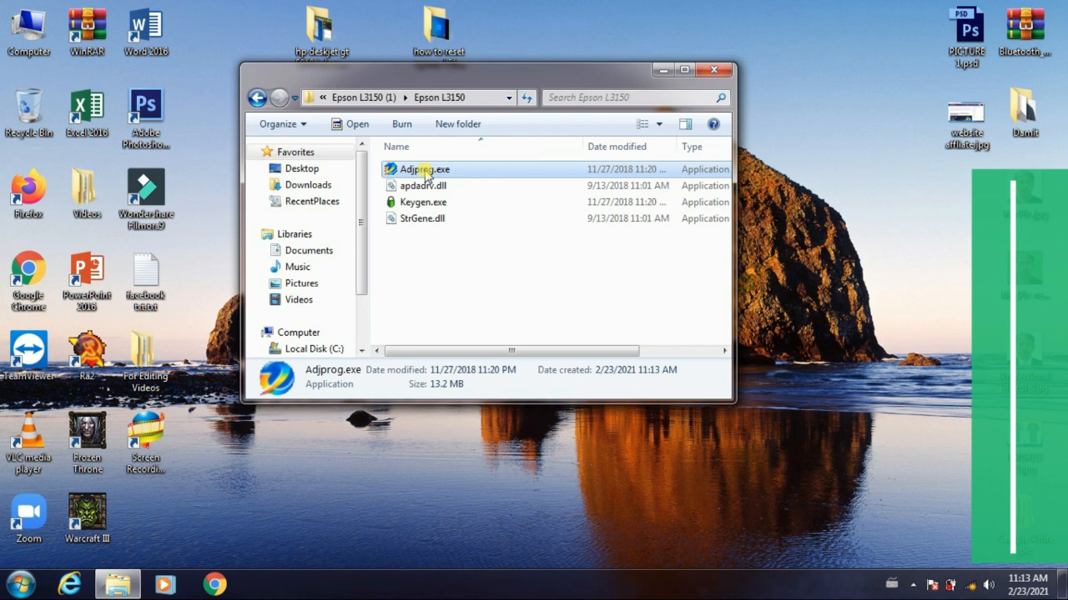
{"action": "right_click", "coordinate": [426, 172]}
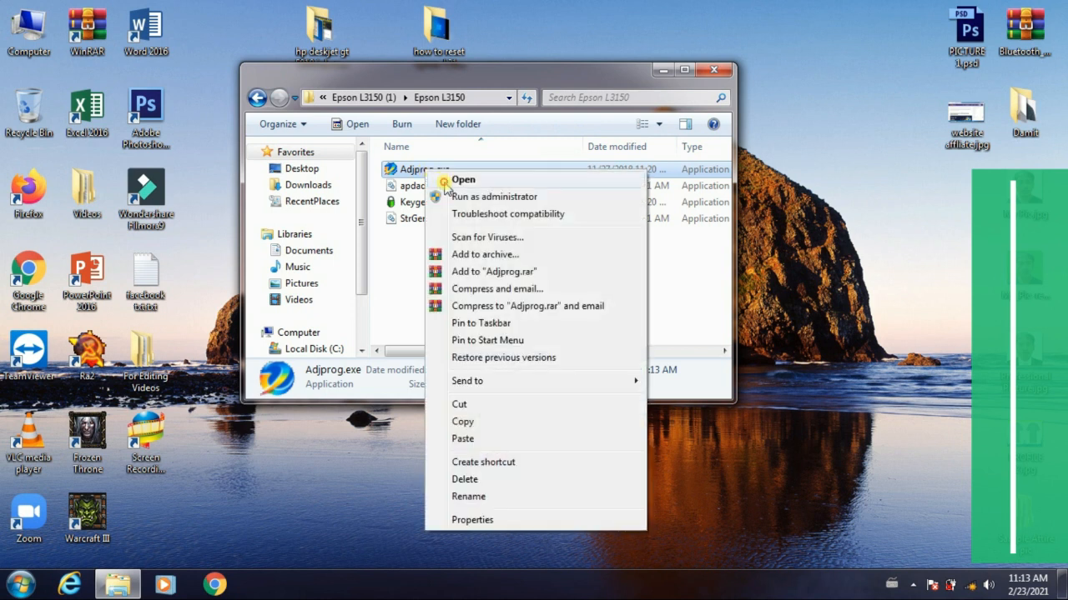
{"action": "left_click", "coordinate": [444, 181]}
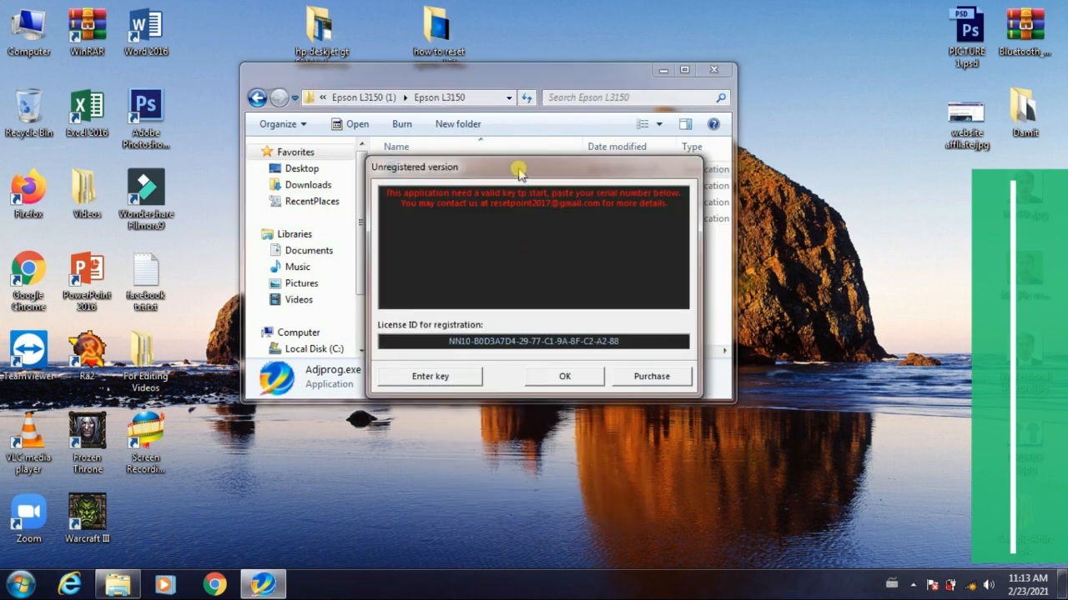
{"action": "left_click_drag", "start_coordinate": [518, 171], "coordinate": [687, 239]}
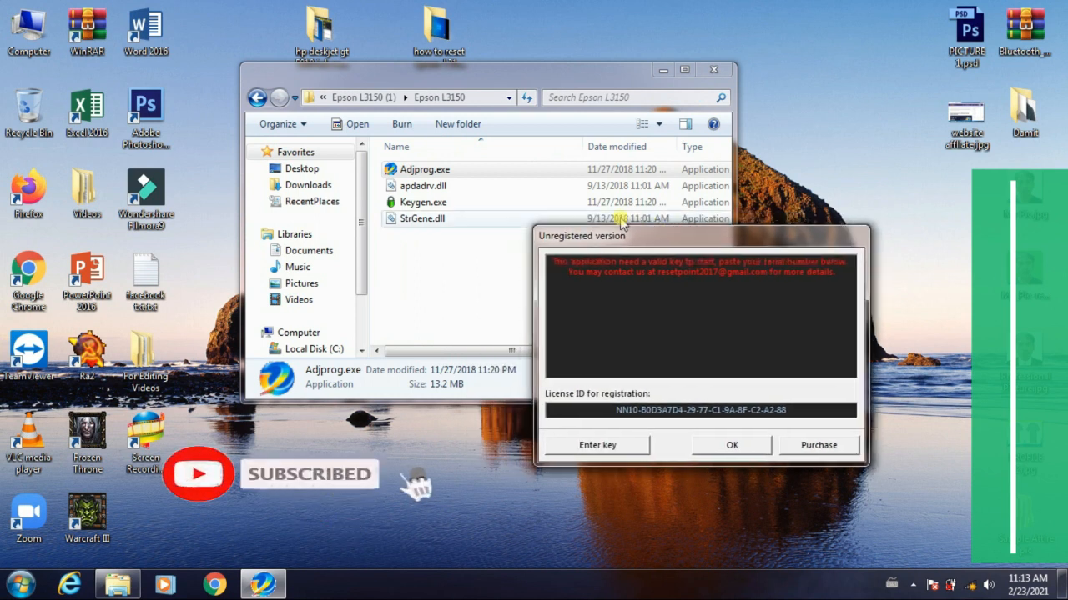
Launch Keygen.exe and minimize the Epson L3150 folder window
{"action": "left_click", "coordinate": [409, 207]}
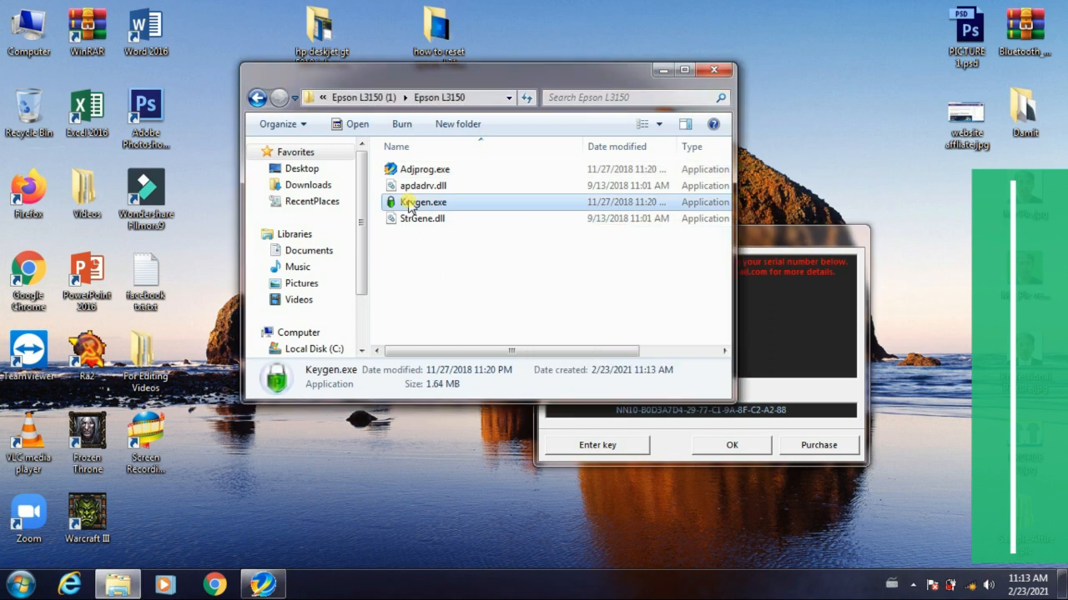
{"action": "right_click", "coordinate": [410, 205]}
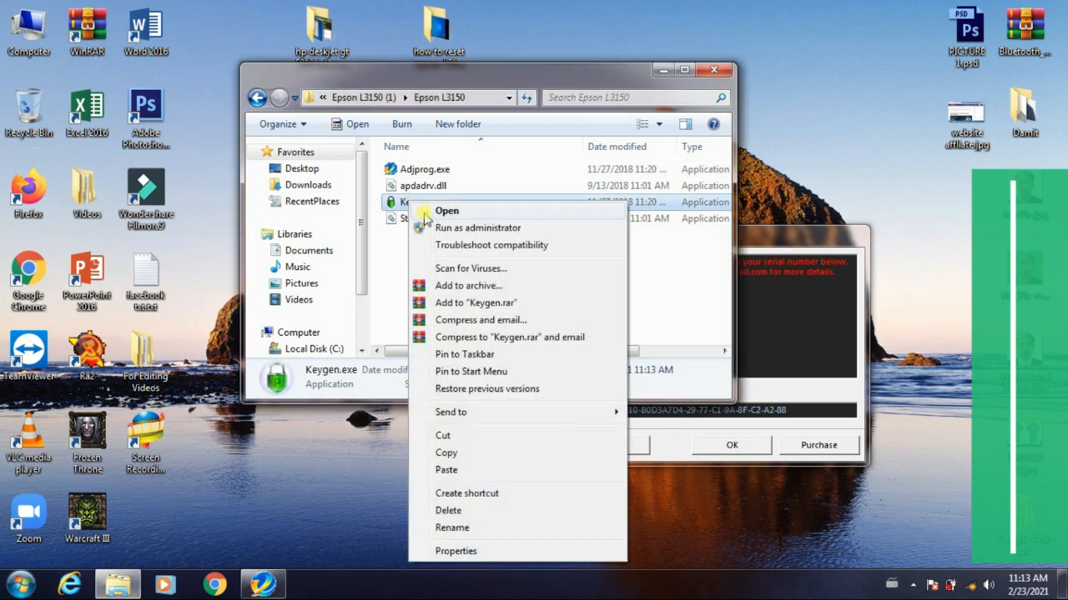
{"action": "left_click", "coordinate": [425, 214]}
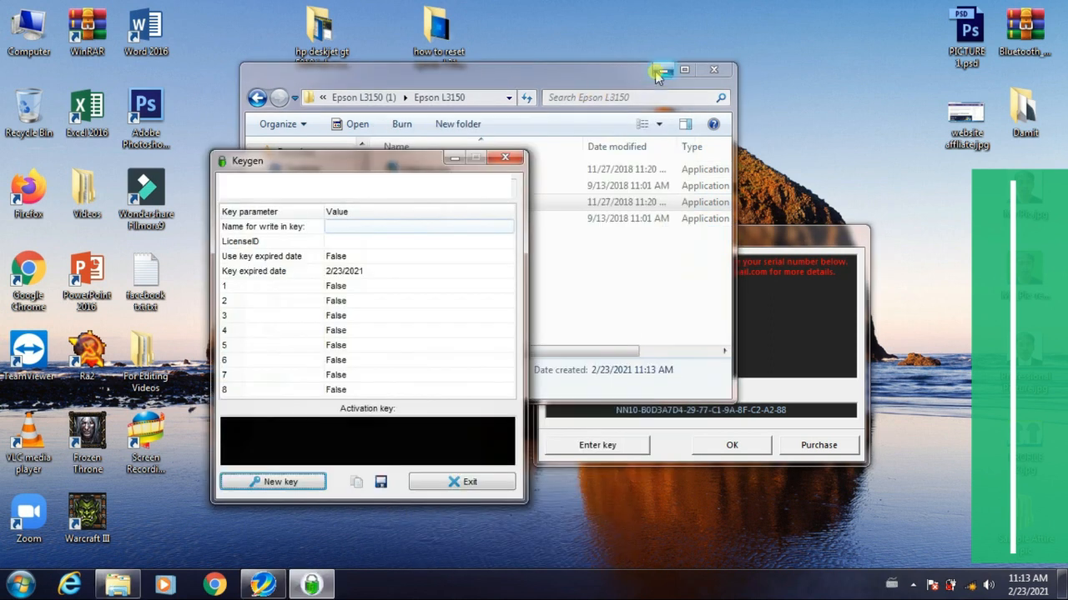
{"action": "left_click", "coordinate": [659, 71]}
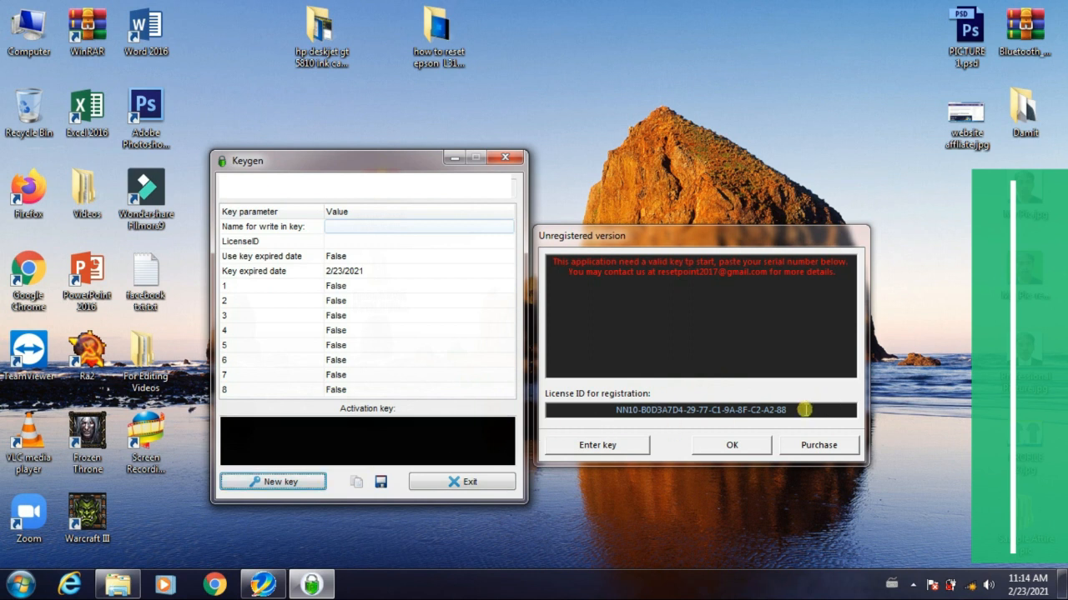
Copy the license ID from the Unregistered version window into Keygen's LicenseID value
{"action": "left_click_drag", "start_coordinate": [805, 409], "coordinate": [612, 411]}
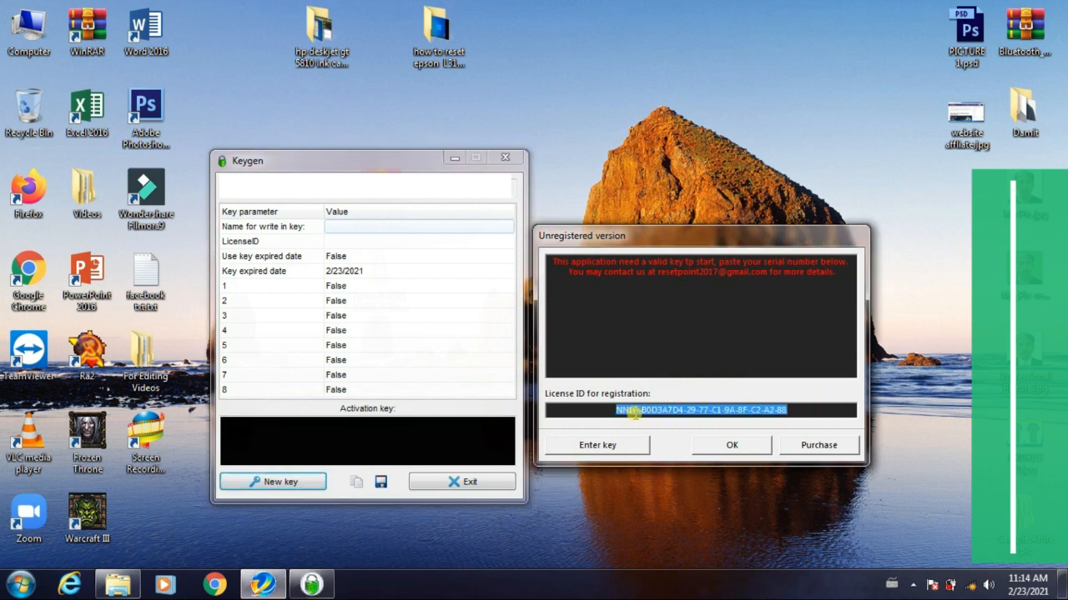
{"action": "right_click", "coordinate": [636, 410]}
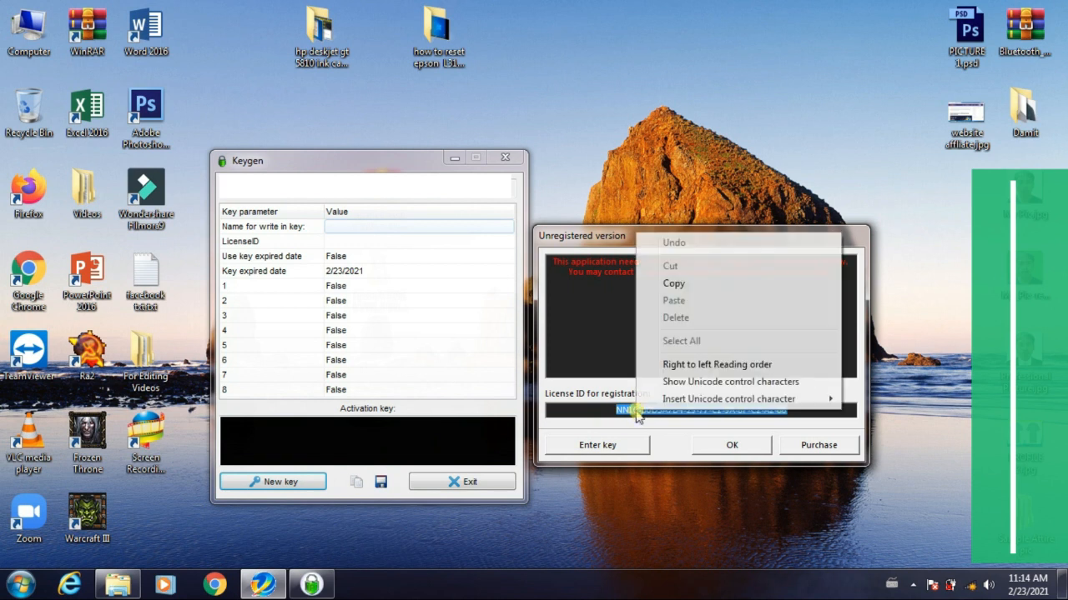
{"action": "left_click", "coordinate": [670, 285]}
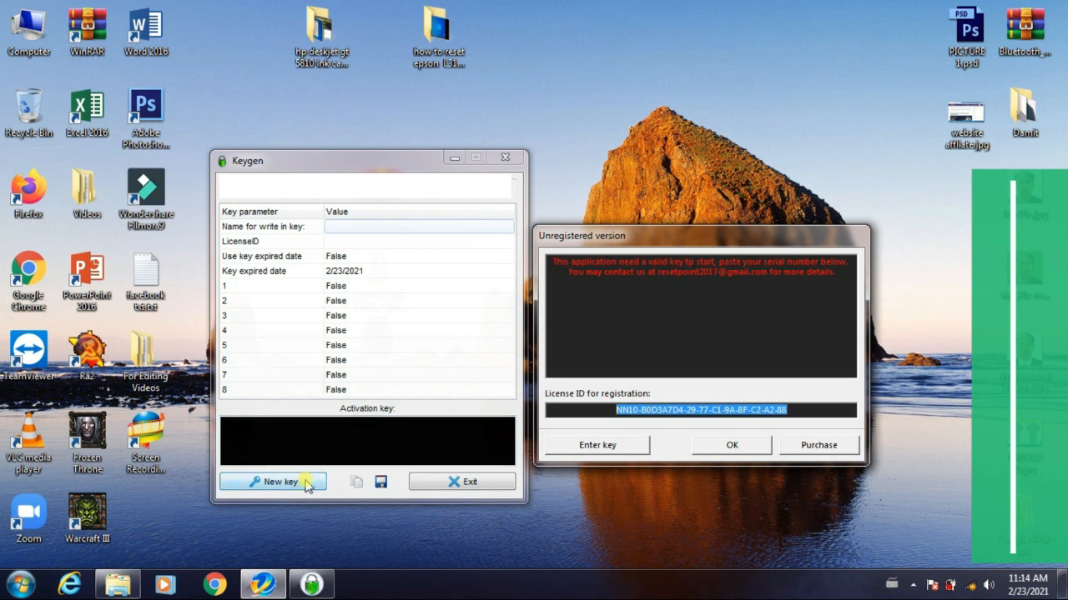
{"action": "left_click", "coordinate": [340, 240]}
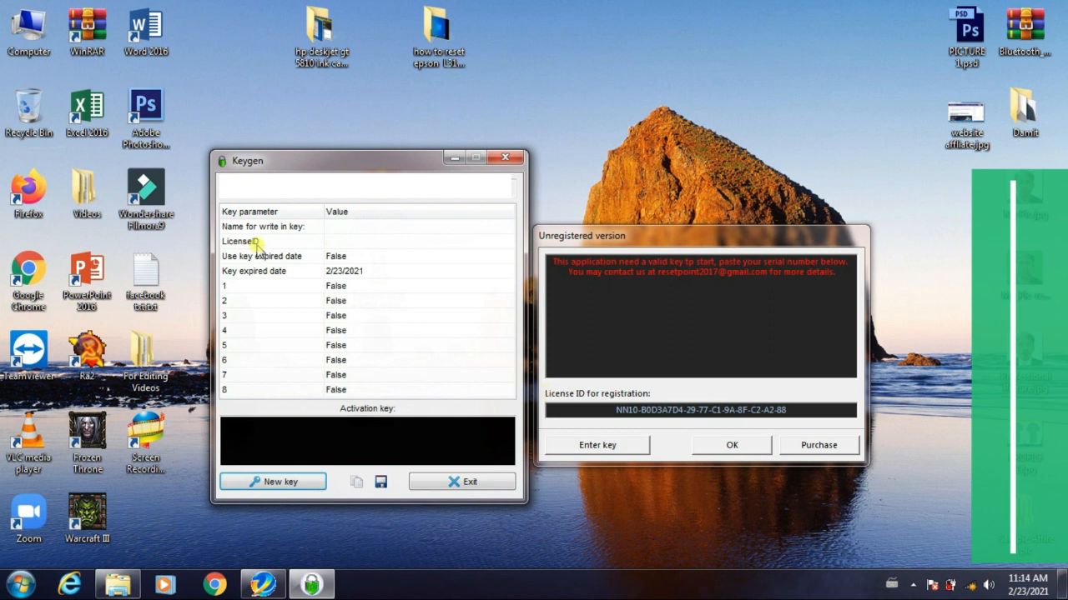
{"action": "right_click", "coordinate": [329, 241]}
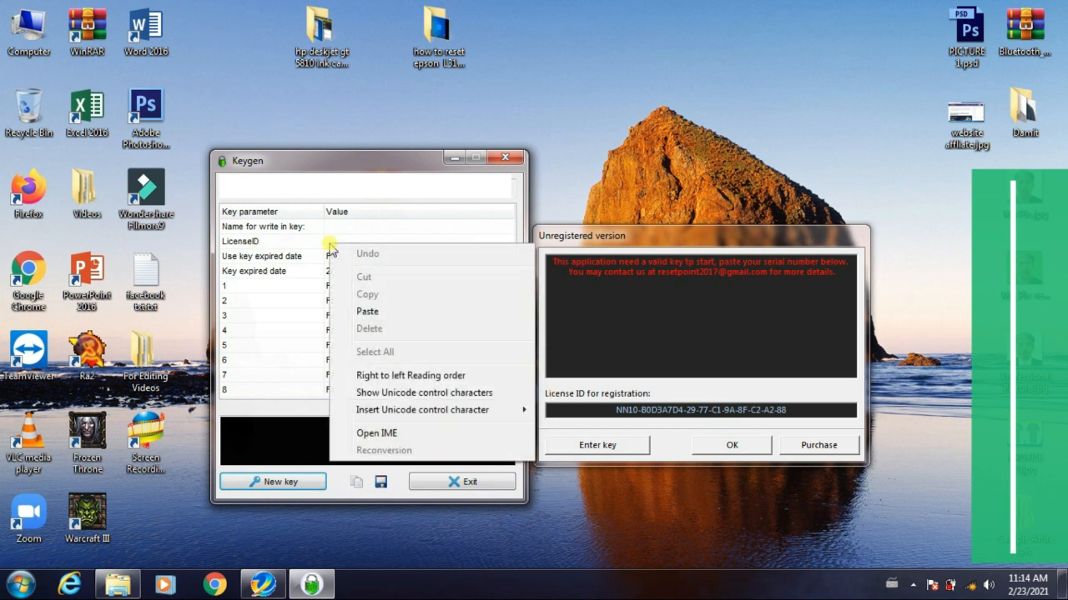
{"action": "left_click", "coordinate": [366, 311]}
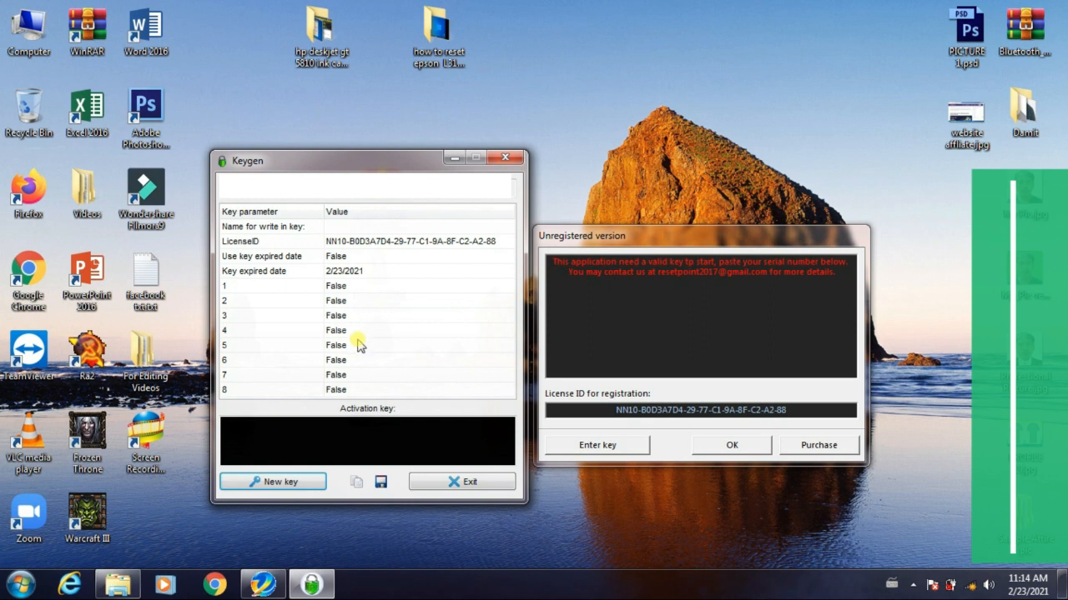
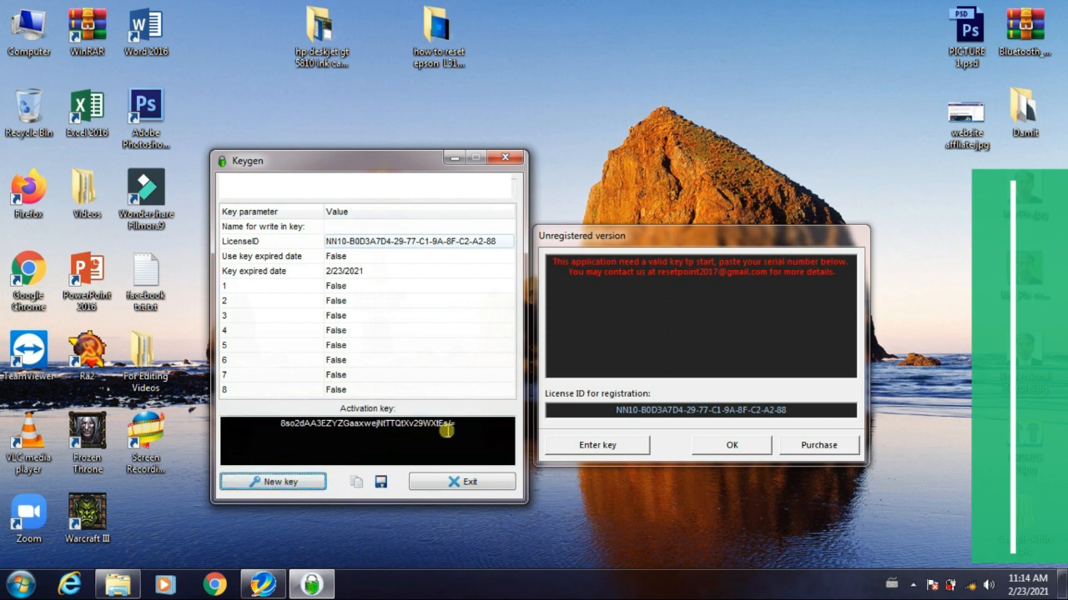
Copy the activation key generated in Keygen into the registration window's activation key field and submit it
{"action": "left_click_drag", "start_coordinate": [469, 426], "coordinate": [255, 432]}
{"action": "right_click", "coordinate": [296, 427]}
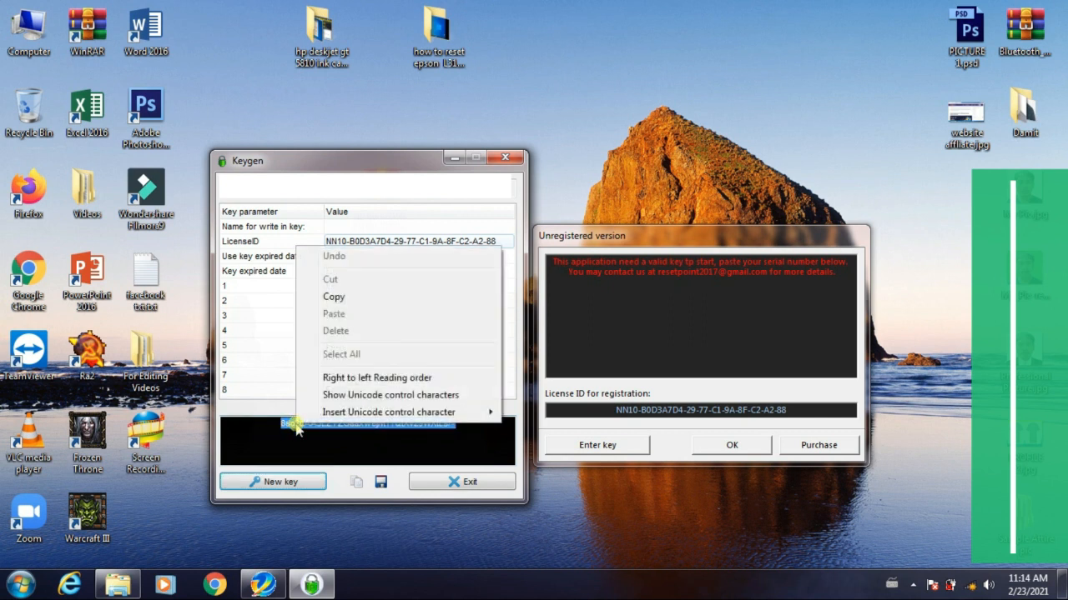
{"action": "left_click", "coordinate": [335, 298]}
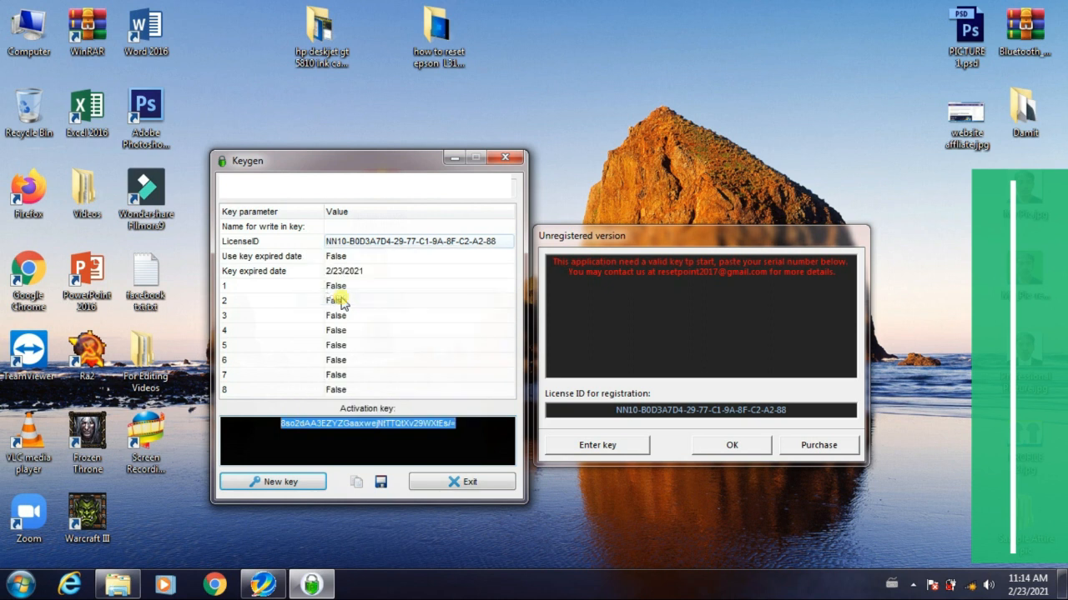
{"action": "left_click", "coordinate": [592, 447]}
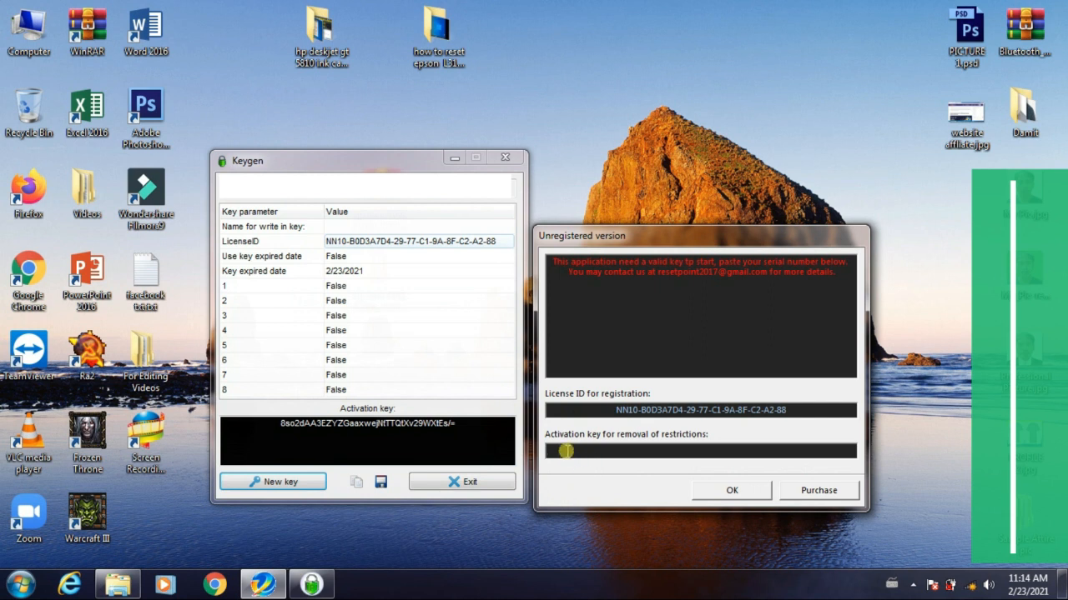
{"action": "right_click", "coordinate": [565, 452]}
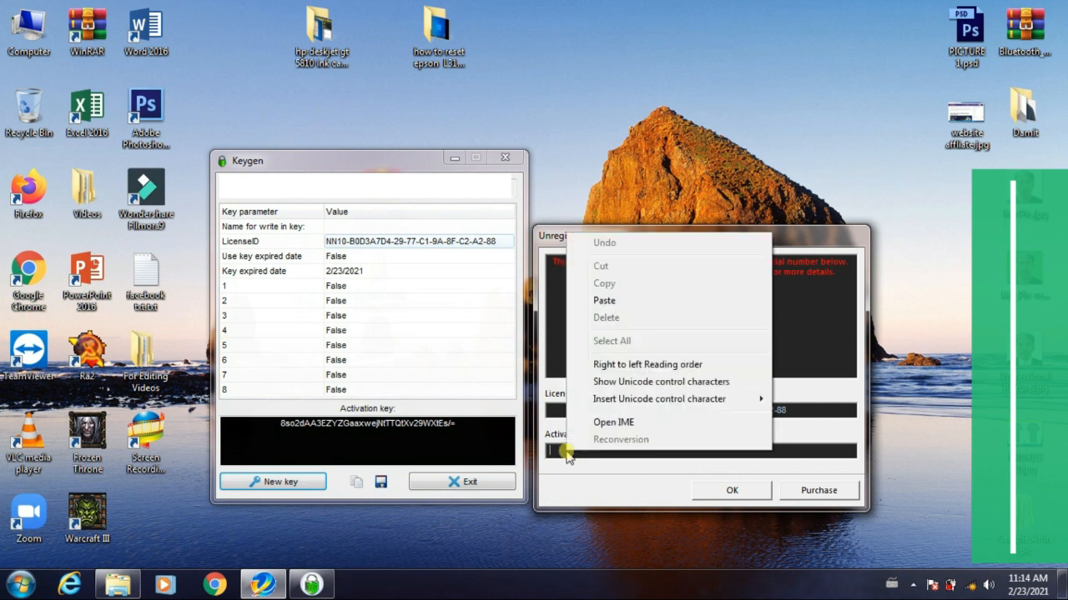
{"action": "left_click", "coordinate": [604, 302]}
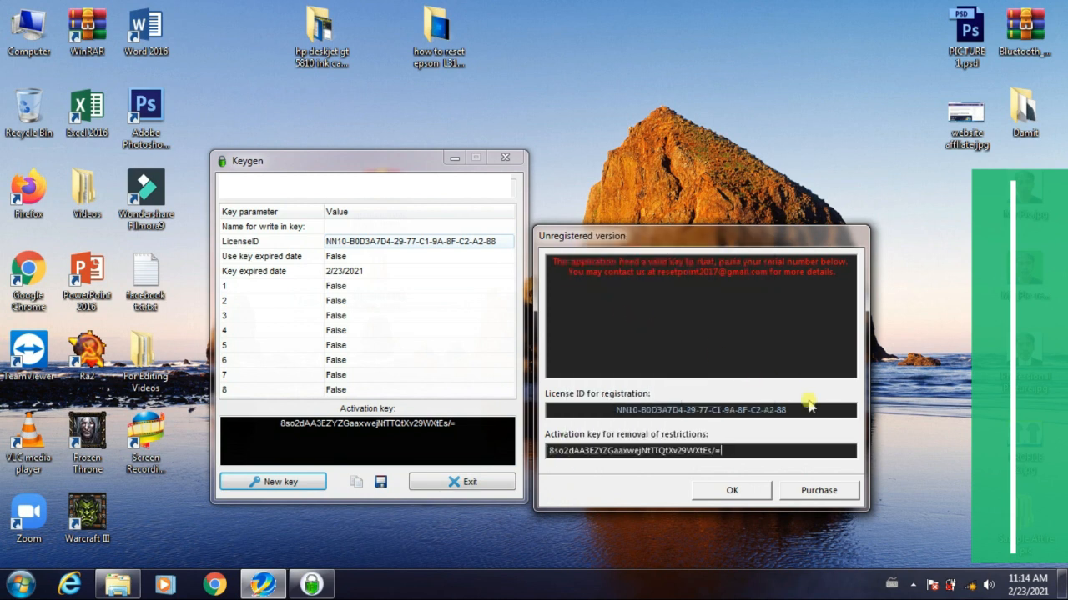
{"action": "left_click", "coordinate": [739, 491]}
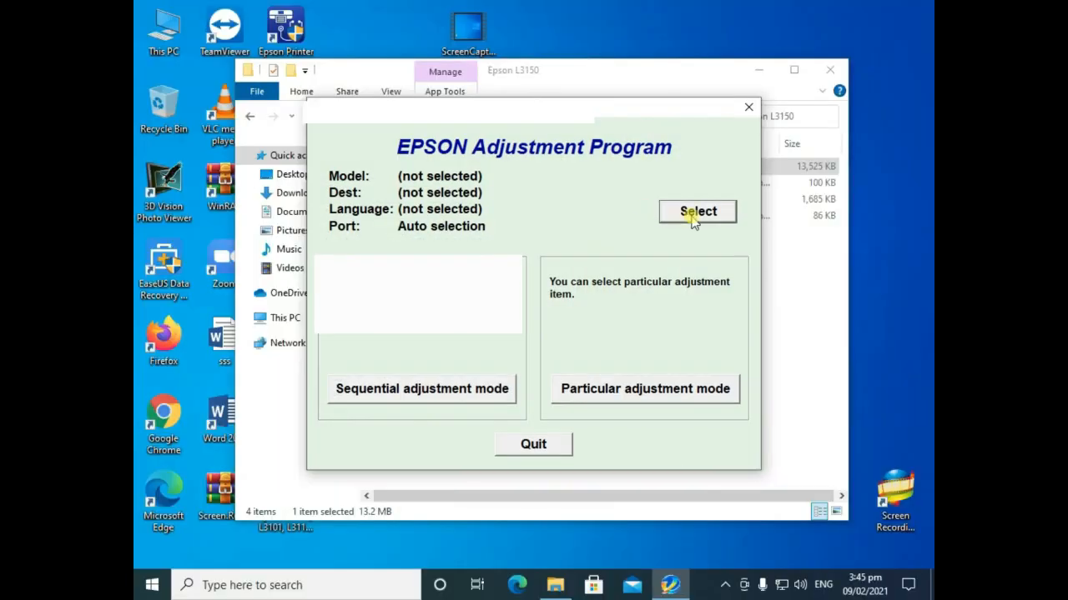
Set the adjustment program's model name to L3110 and its port to USB001 (L3110 Series)
{"action": "left_click", "coordinate": [697, 212]}
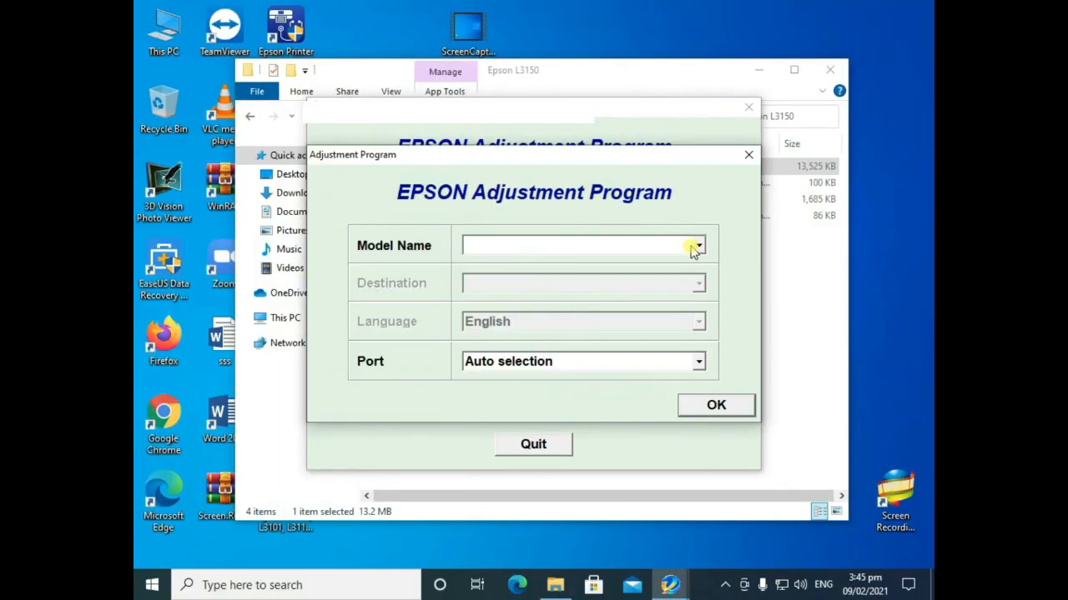
{"action": "left_click", "coordinate": [697, 246]}
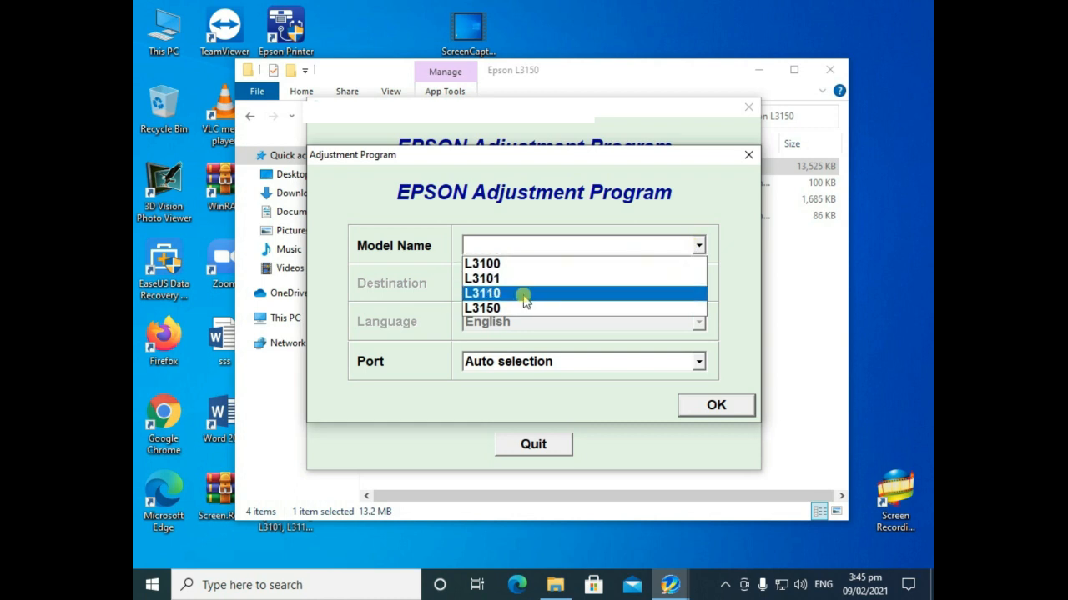
{"action": "left_click", "coordinate": [523, 294]}
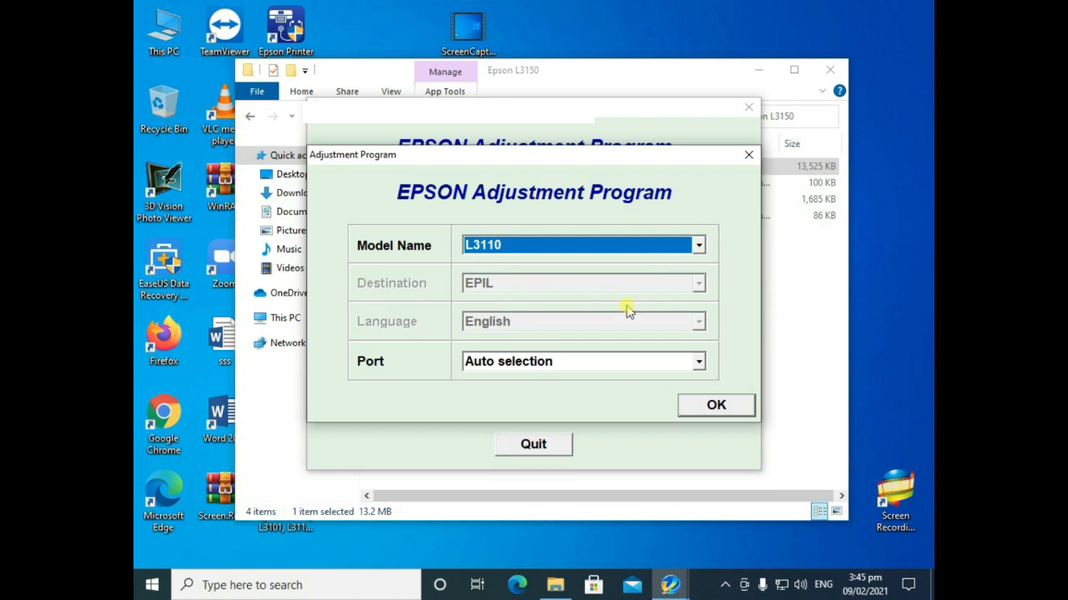
{"action": "left_click", "coordinate": [698, 362]}
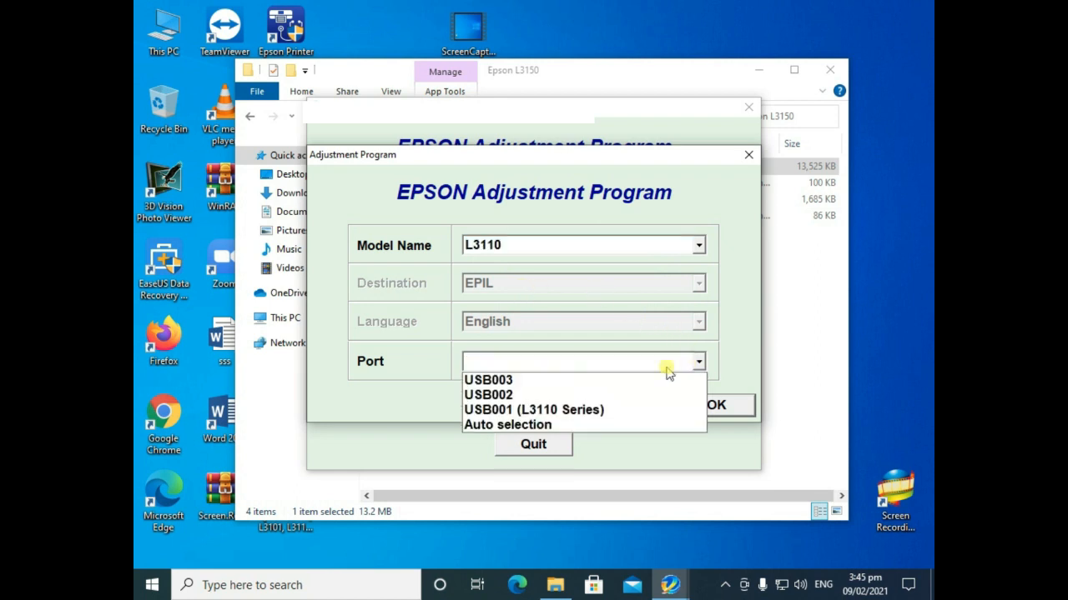
{"action": "left_click", "coordinate": [513, 410]}
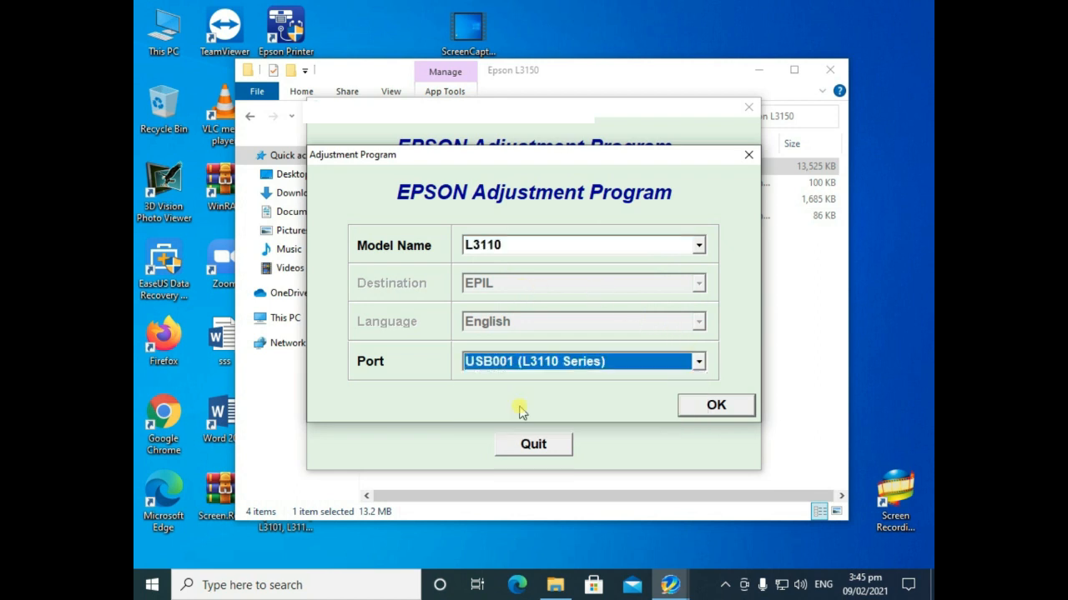
{"action": "left_click", "coordinate": [693, 410]}
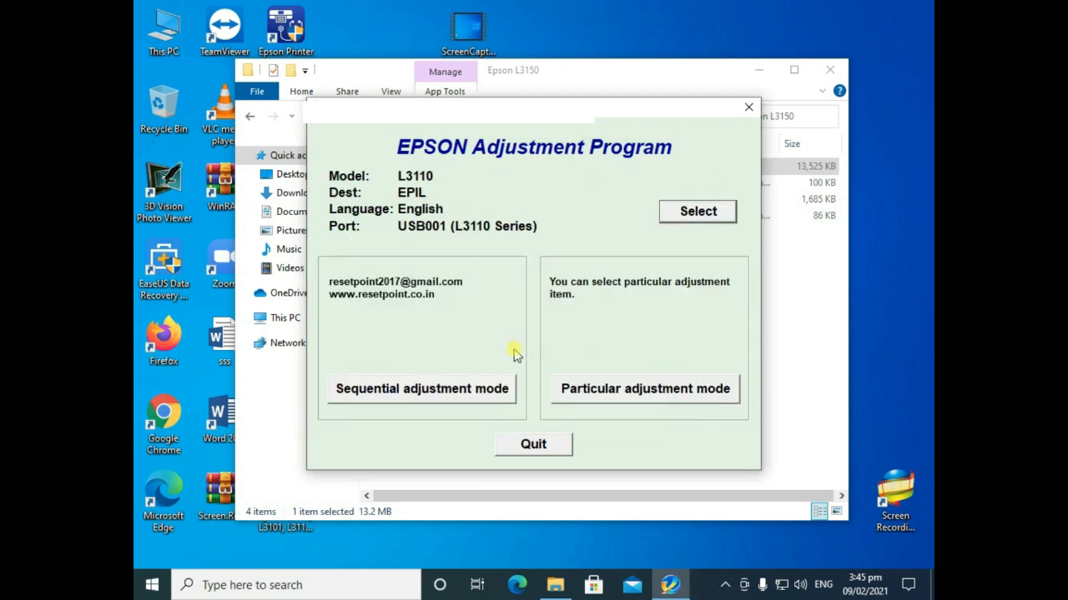
Enter Particular adjustment mode and open the Waste ink pad counter maintenance item
{"action": "left_click", "coordinate": [587, 393]}
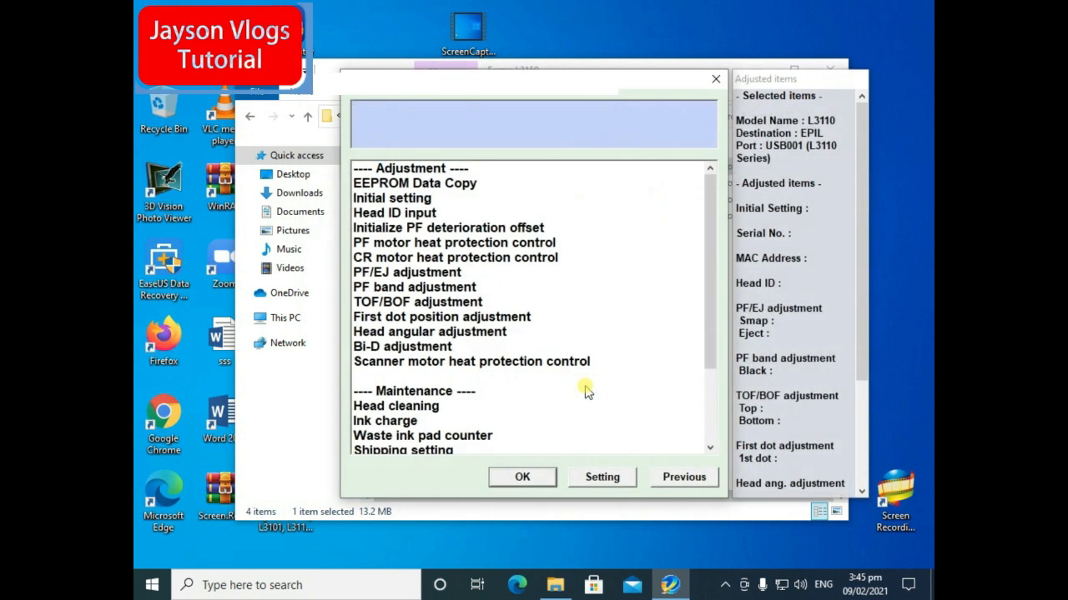
{"action": "left_click", "coordinate": [455, 437]}
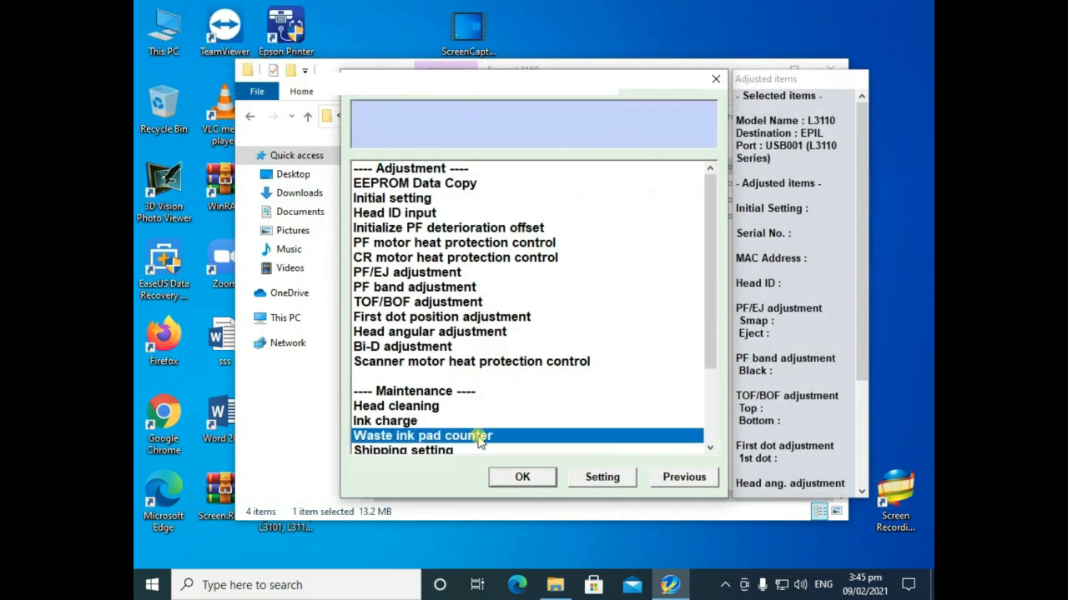
{"action": "left_click", "coordinate": [538, 478]}
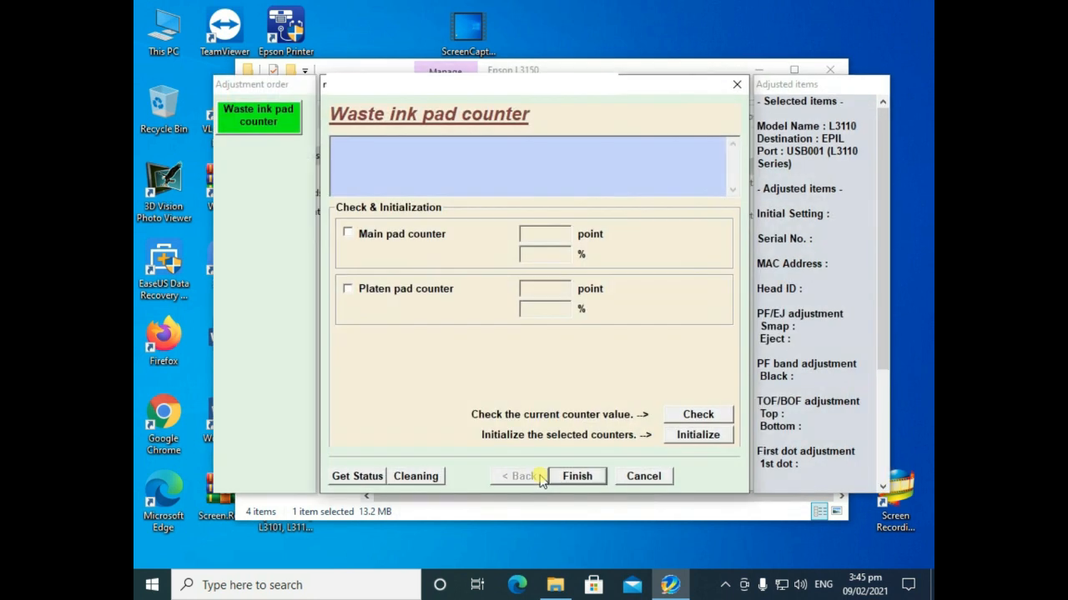
Select the main pad and platen pad counters and check their current values
{"action": "left_click", "coordinate": [347, 235]}
{"action": "left_click", "coordinate": [348, 289]}
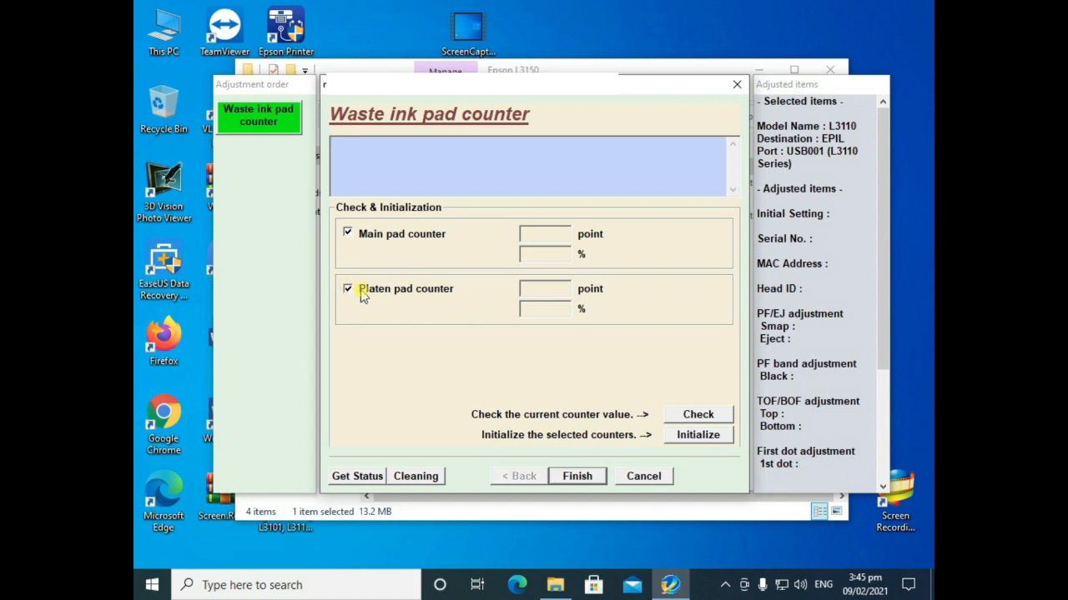
{"action": "left_click", "coordinate": [690, 415]}
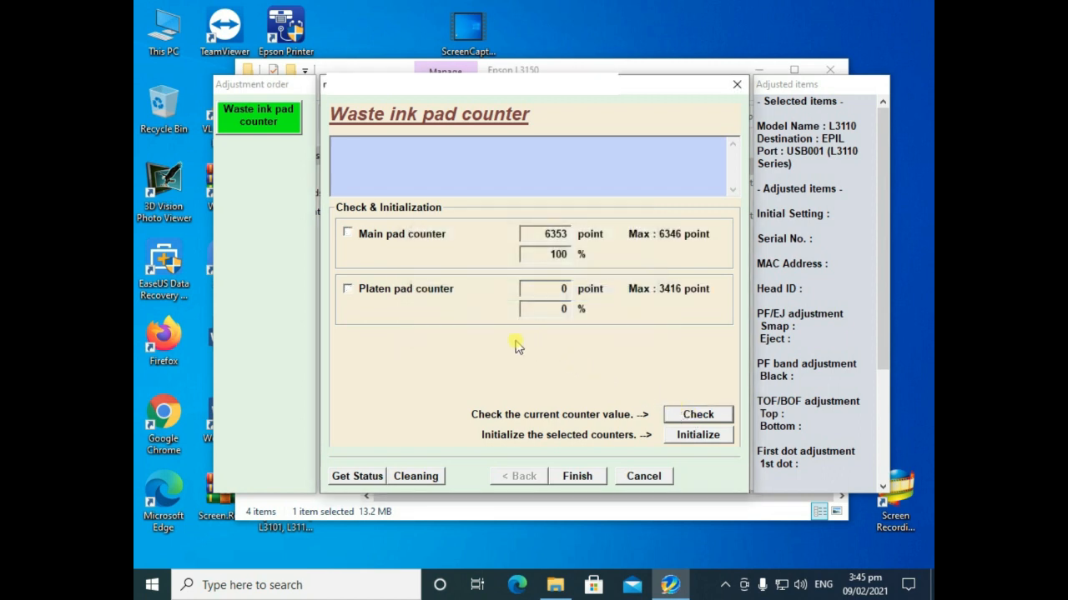
Initialize both the main pad counter and the platen pad counter, accepting each information message through to completion
{"action": "left_click", "coordinate": [346, 235]}
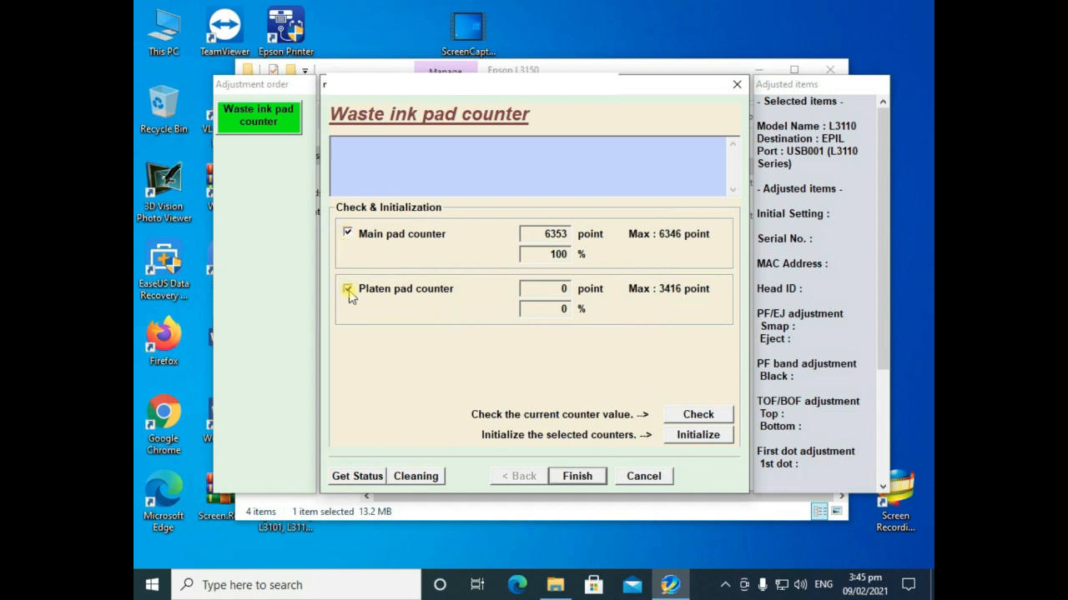
{"action": "left_click", "coordinate": [683, 438]}
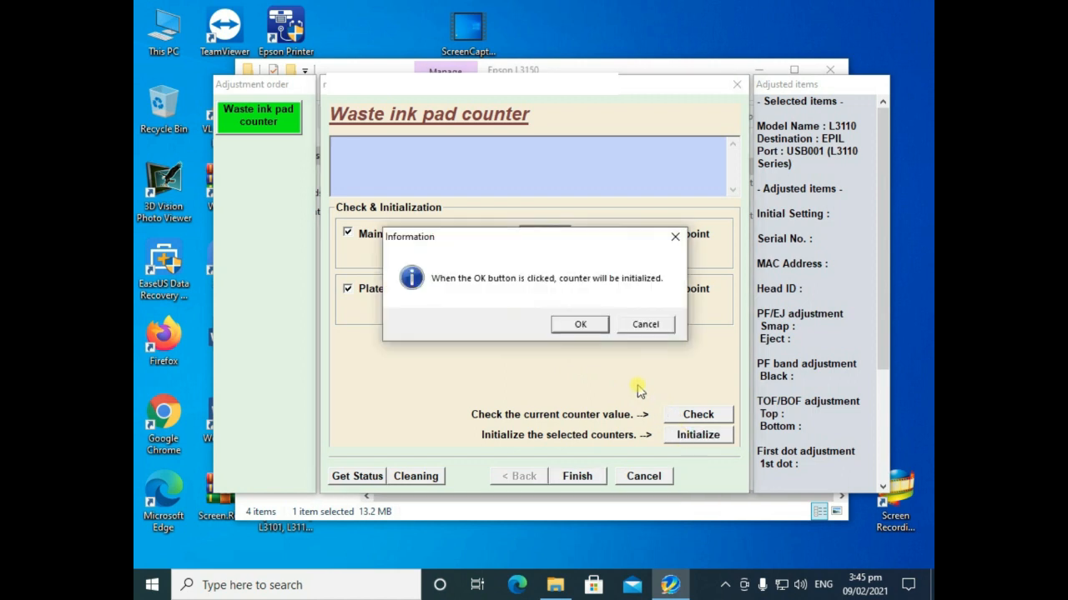
{"action": "left_click", "coordinate": [579, 325]}
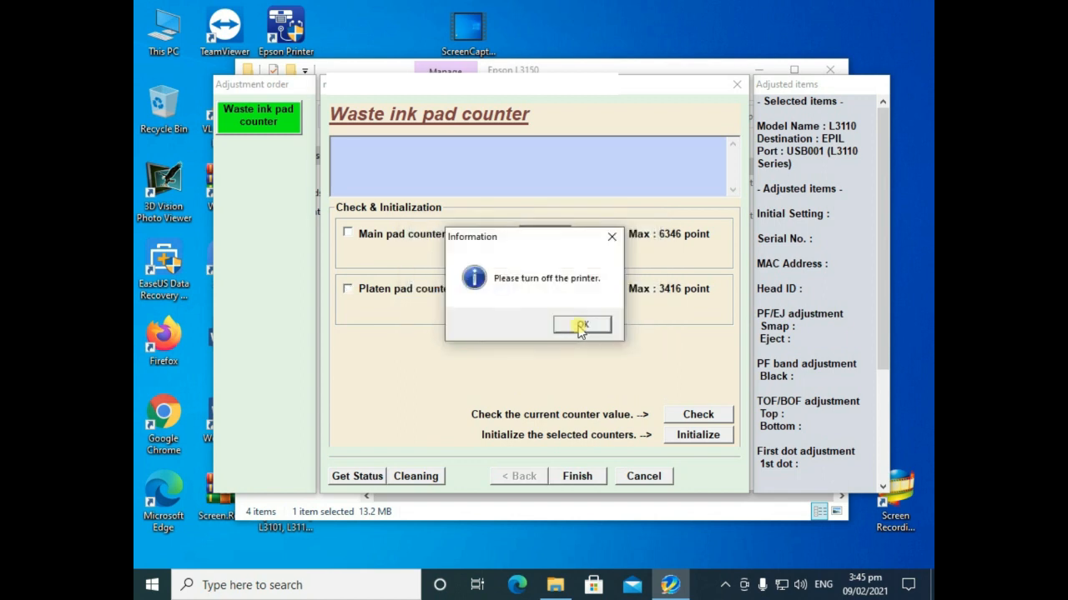
{"action": "left_click", "coordinate": [581, 325]}
{"action": "left_click", "coordinate": [566, 326]}
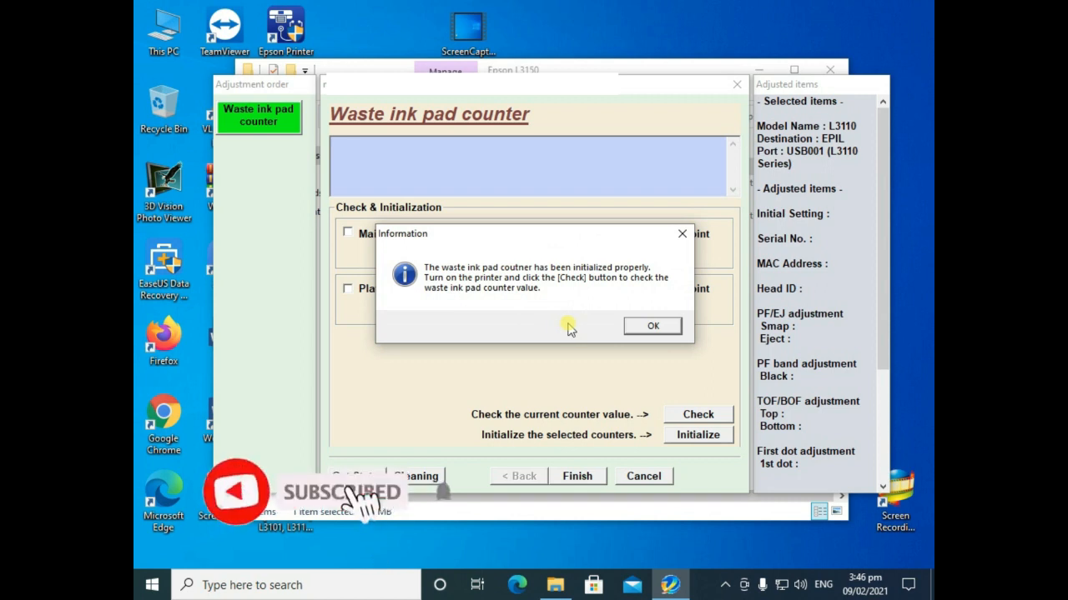
{"action": "left_click", "coordinate": [632, 327]}
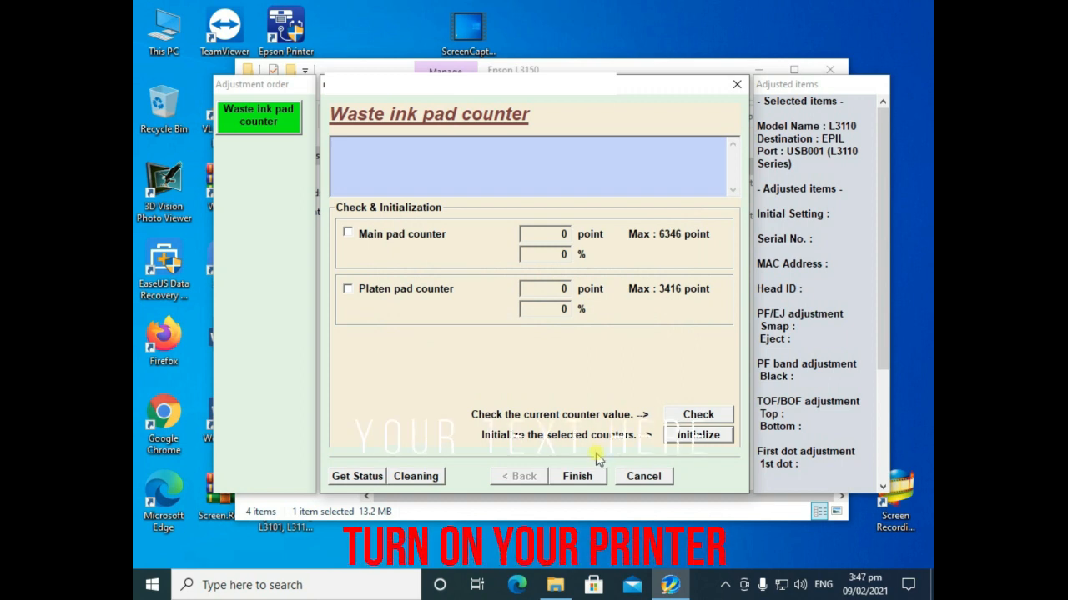
Finish the waste ink pad counter adjustment, then close the adjustment program and the Epson L3150 folder
{"action": "left_click", "coordinate": [578, 477]}
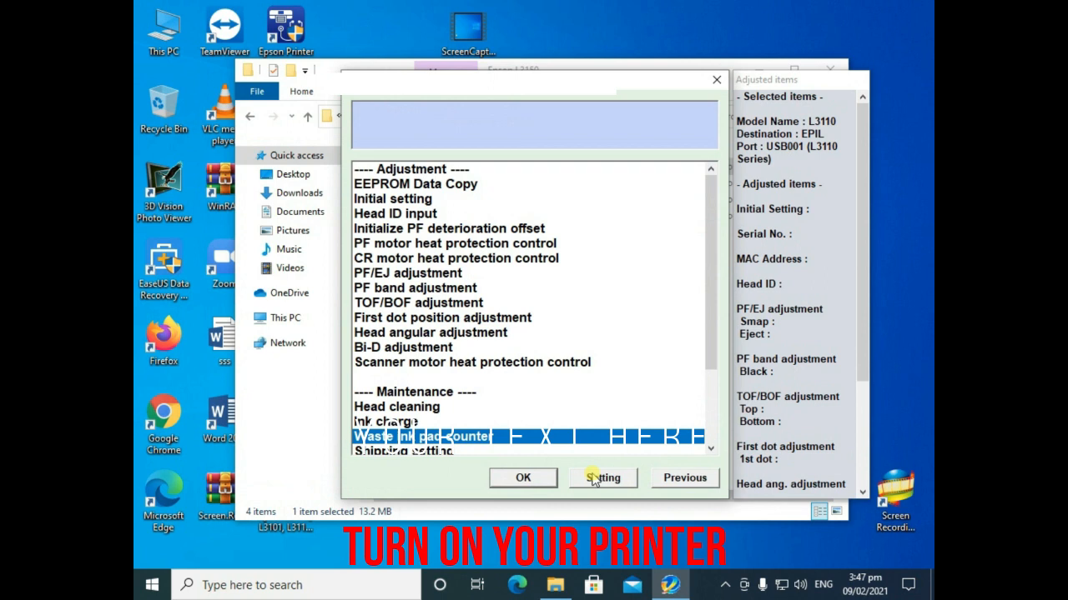
{"action": "left_click", "coordinate": [718, 80]}
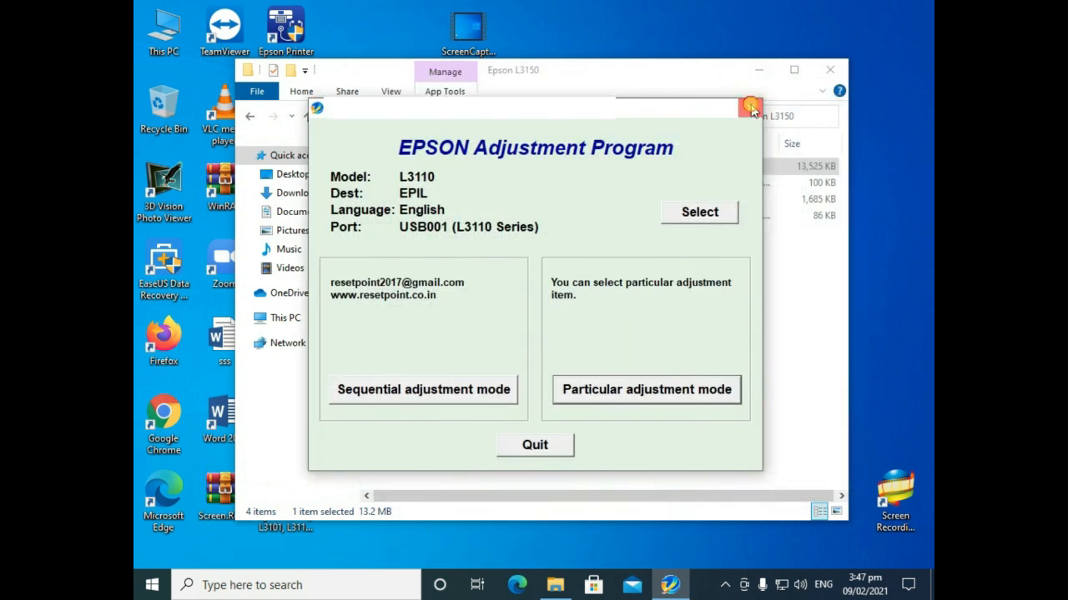
{"action": "left_click", "coordinate": [752, 107]}
{"action": "left_click", "coordinate": [831, 72]}
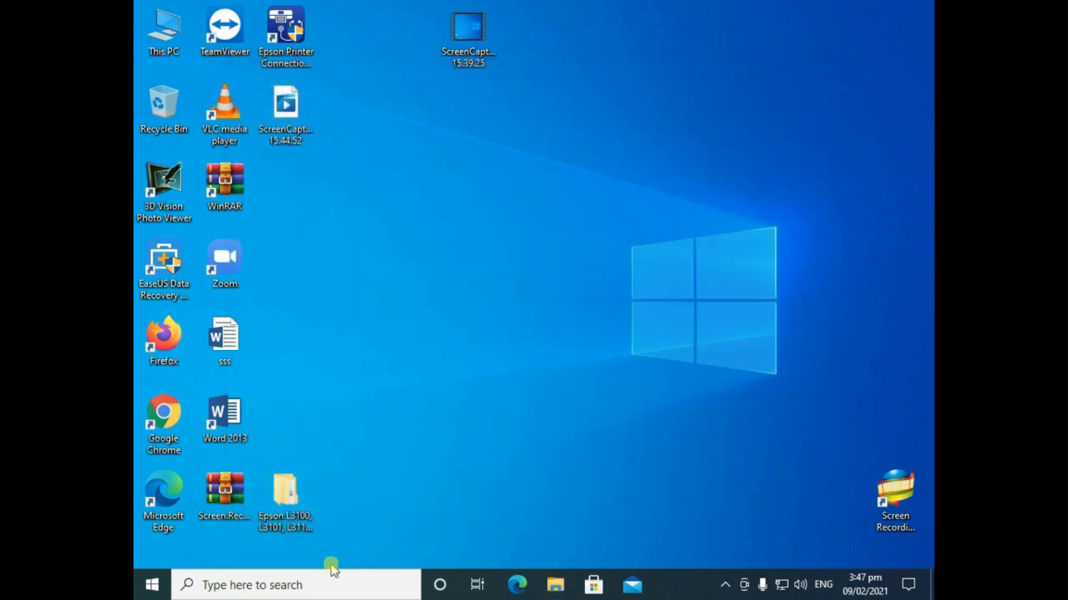
Search Windows for "control", open Control Panel and go to its devices and printers view
{"action": "left_click", "coordinate": [278, 583]}
{"action": "type", "text": "co"}
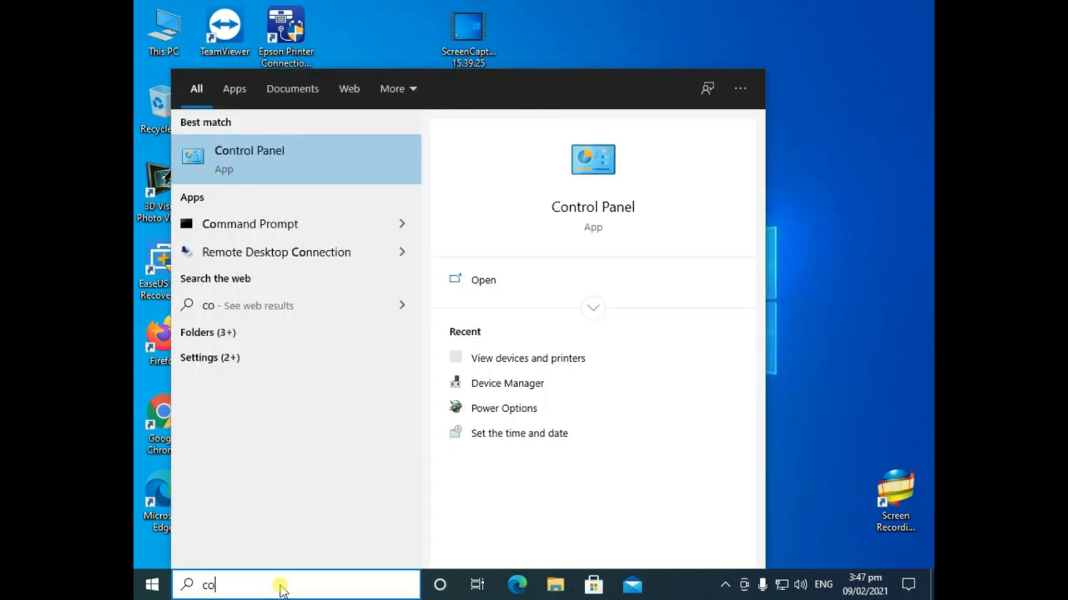
{"action": "type", "text": "ntrol"}
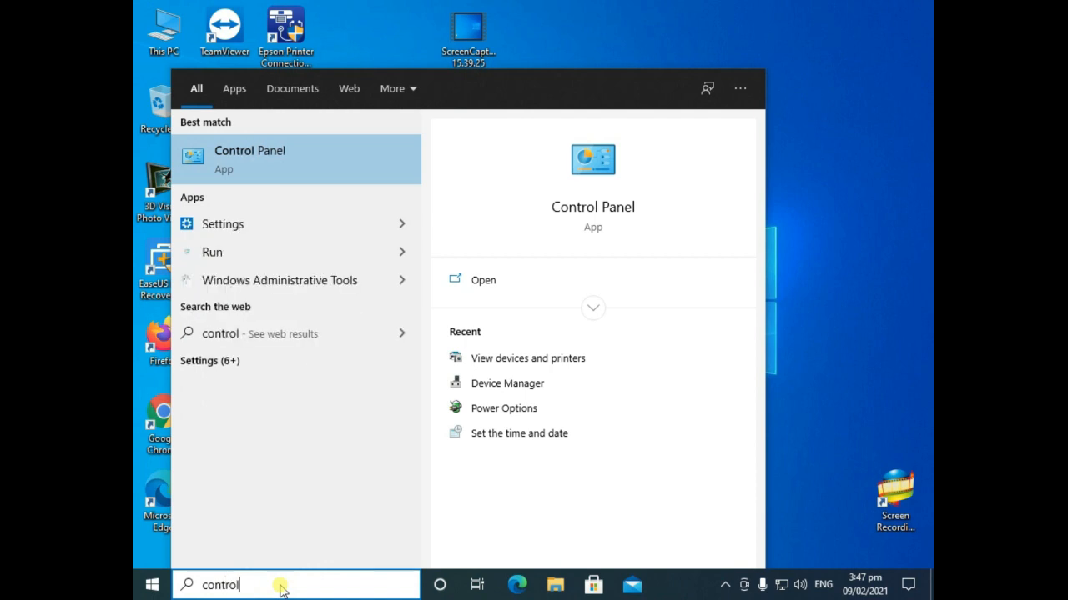
{"action": "left_click", "coordinate": [242, 154]}
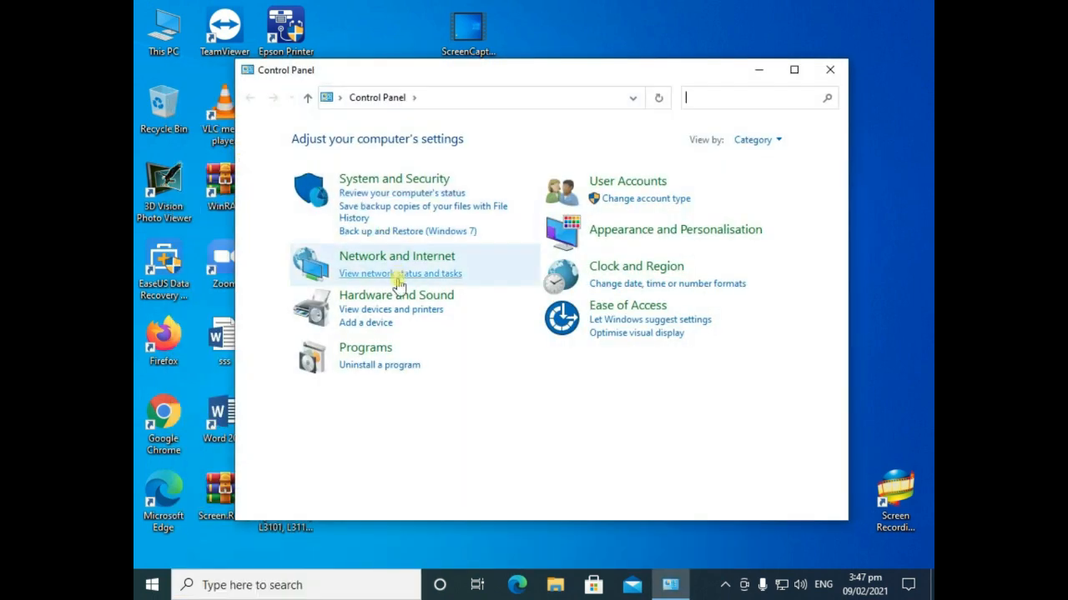
{"action": "left_click", "coordinate": [390, 310]}
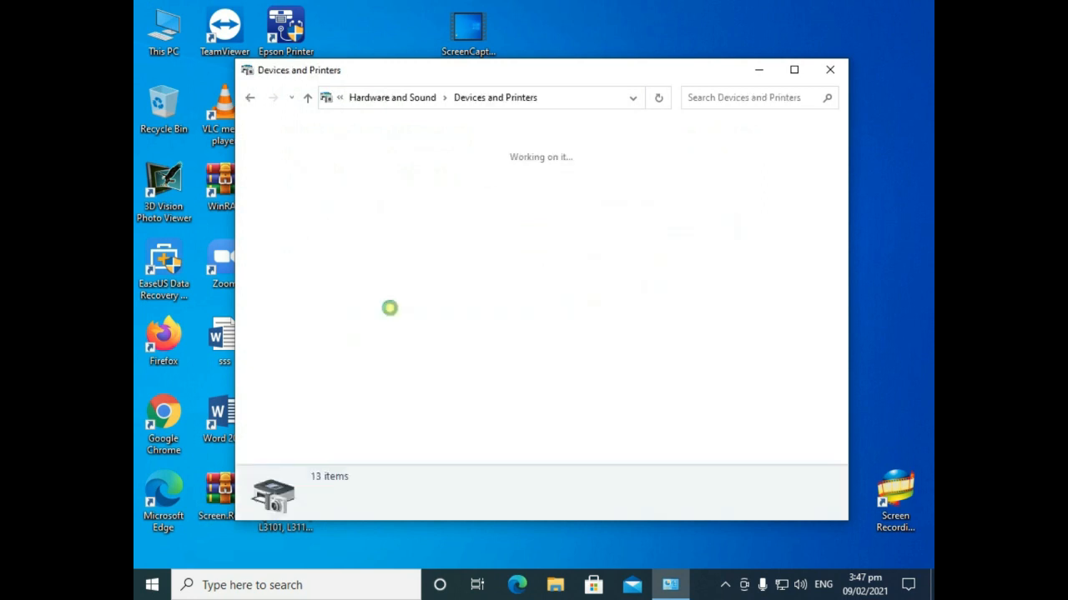
Open the printer properties of EPSON L3110 Series and print a test page
{"action": "scroll", "coordinate": [417, 334], "scroll_direction": "down", "scroll_amount": 1}
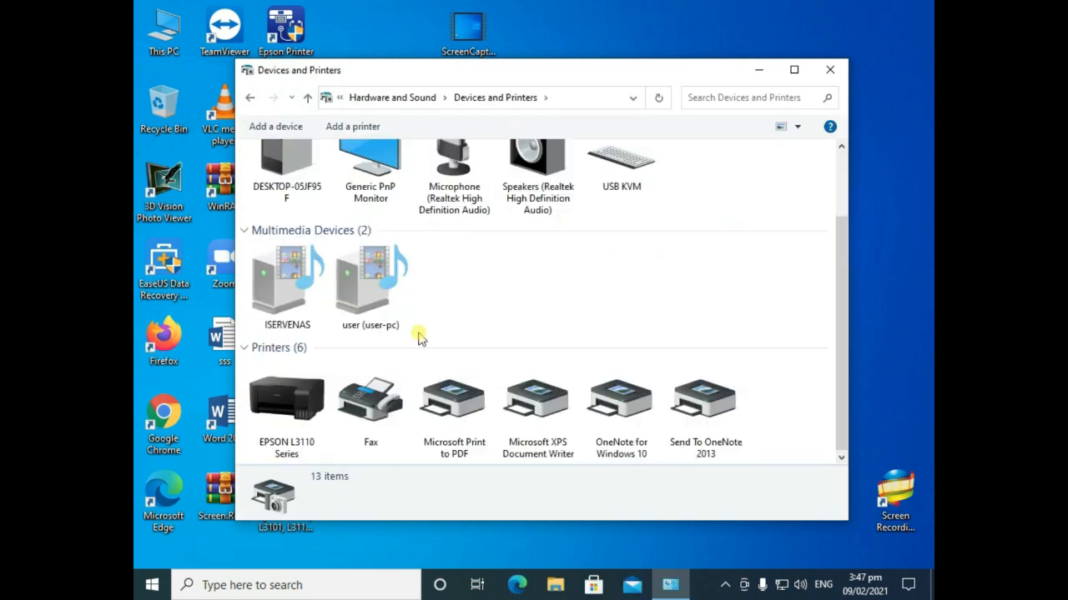
{"action": "right_click", "coordinate": [285, 424]}
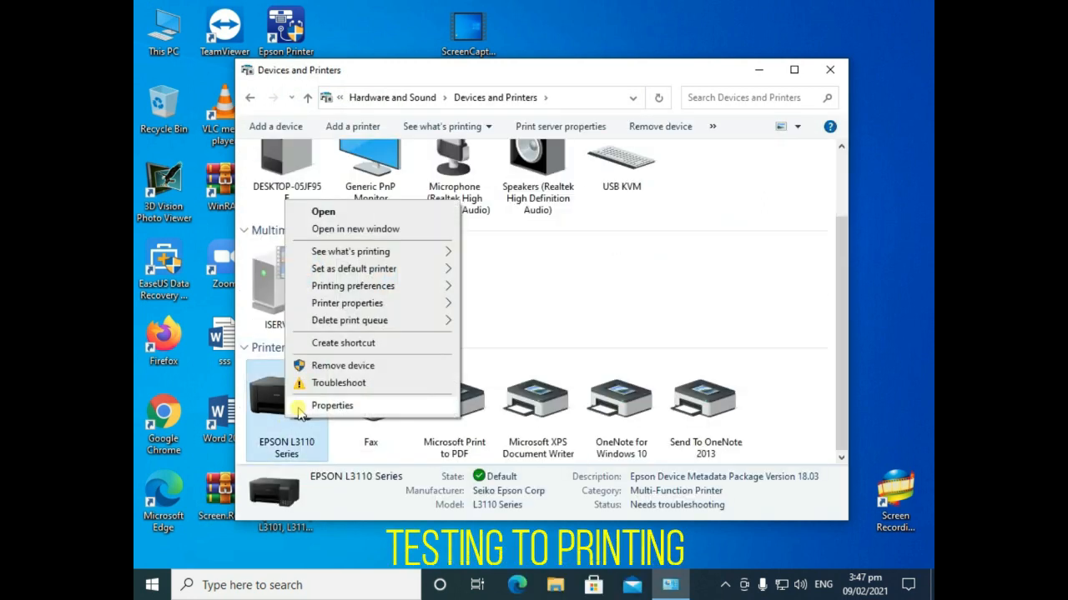
{"action": "mouse_move", "coordinate": [344, 309]}
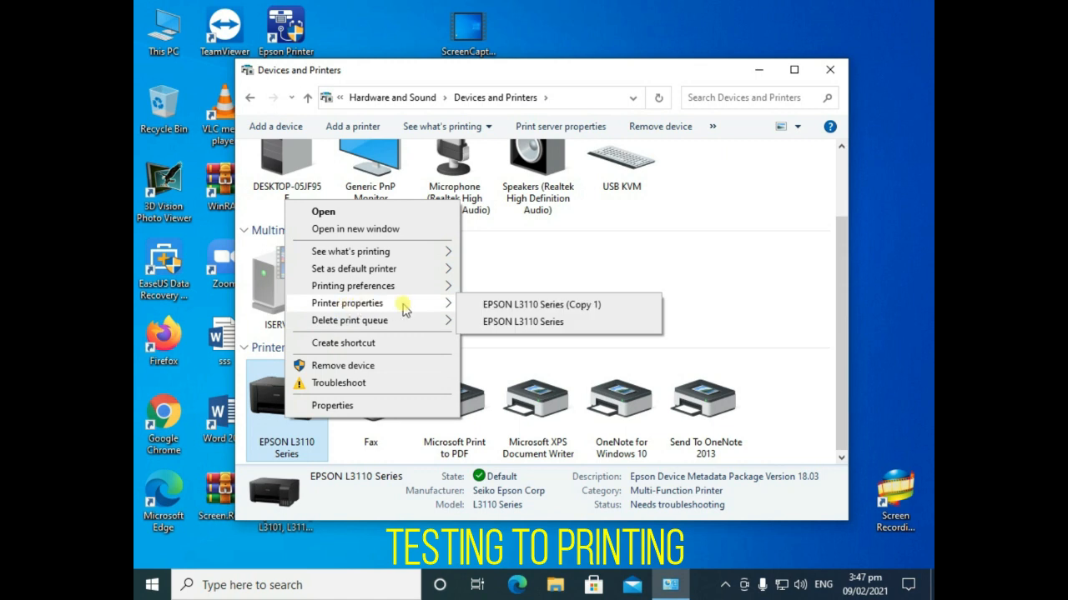
{"action": "left_click", "coordinate": [483, 323]}
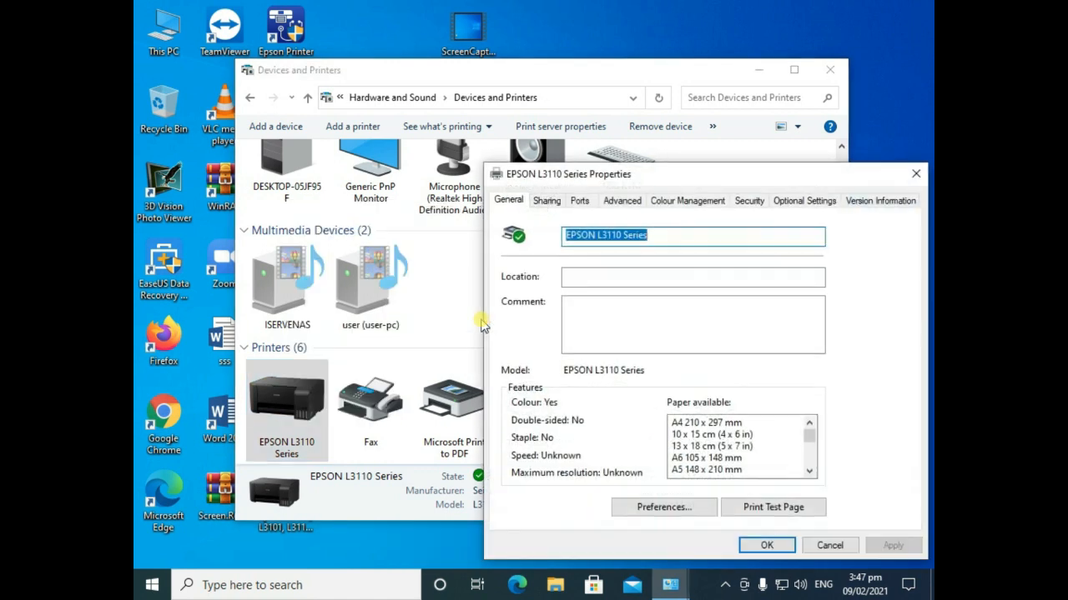
{"action": "left_click", "coordinate": [768, 509]}
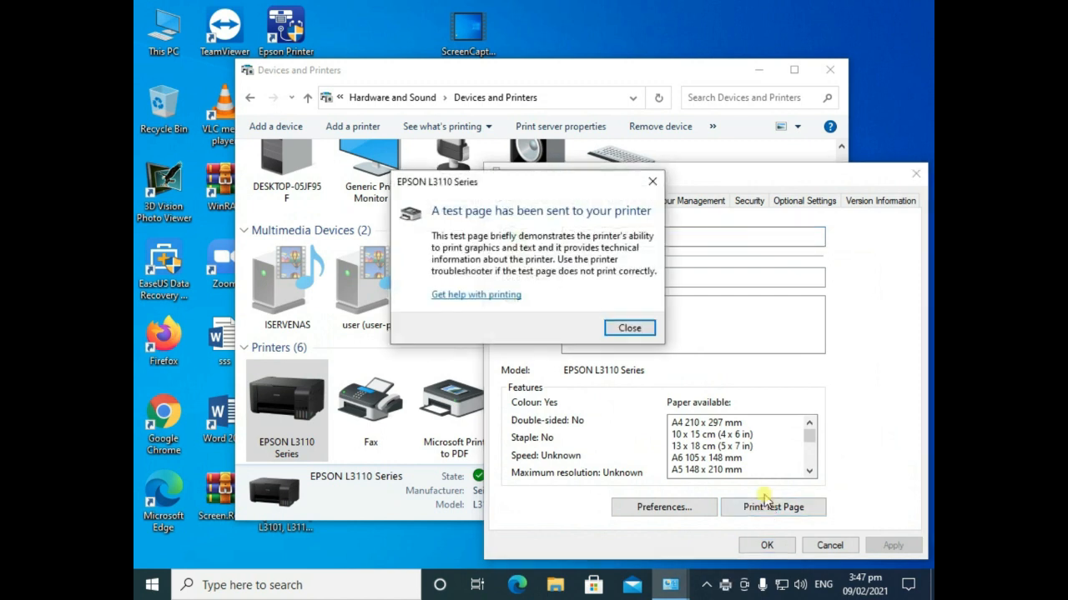